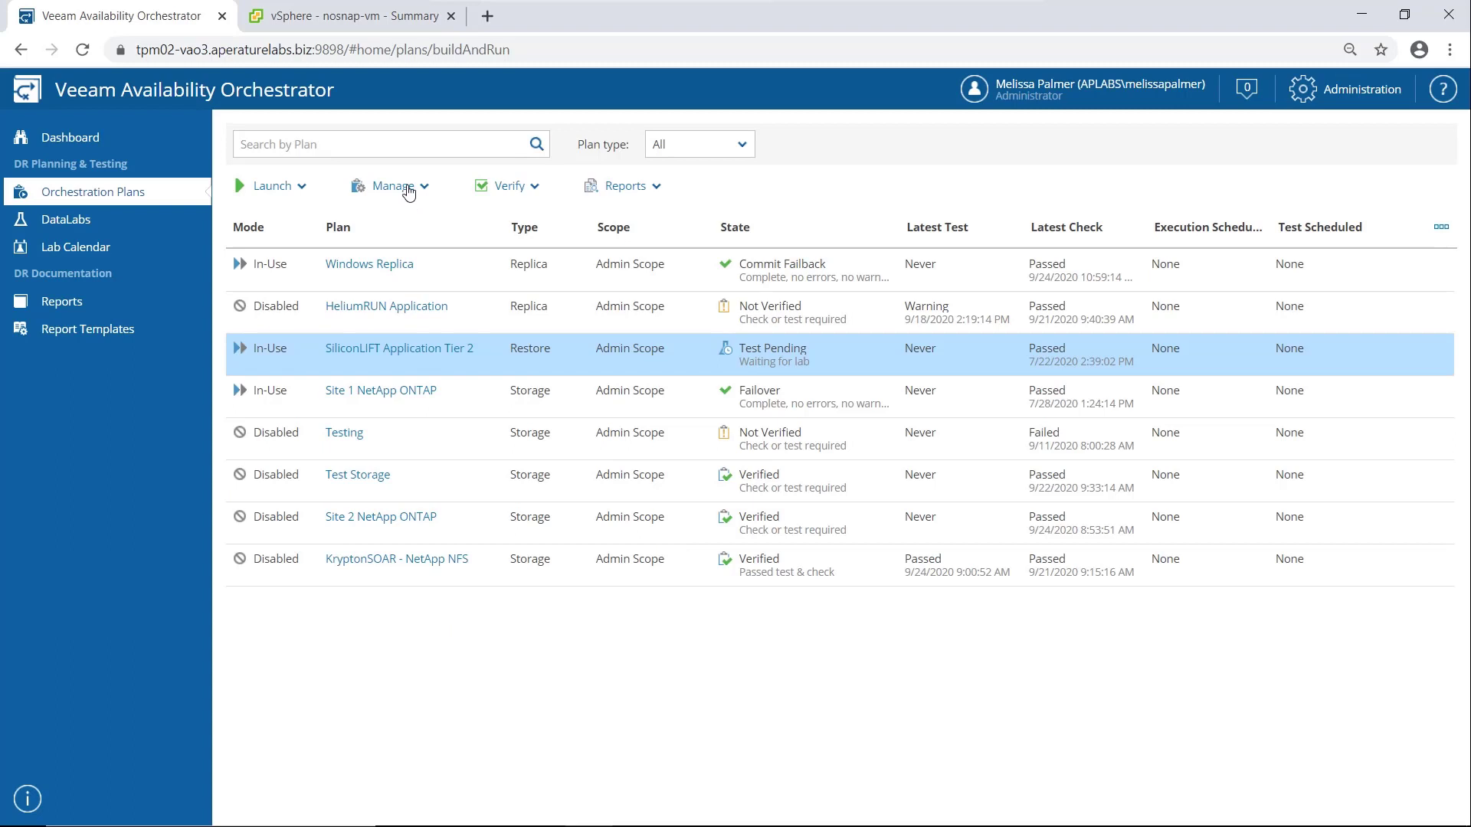
Step: Start a new orchestration plan in the Admin Scope and name it Demo
left_click(415, 190)
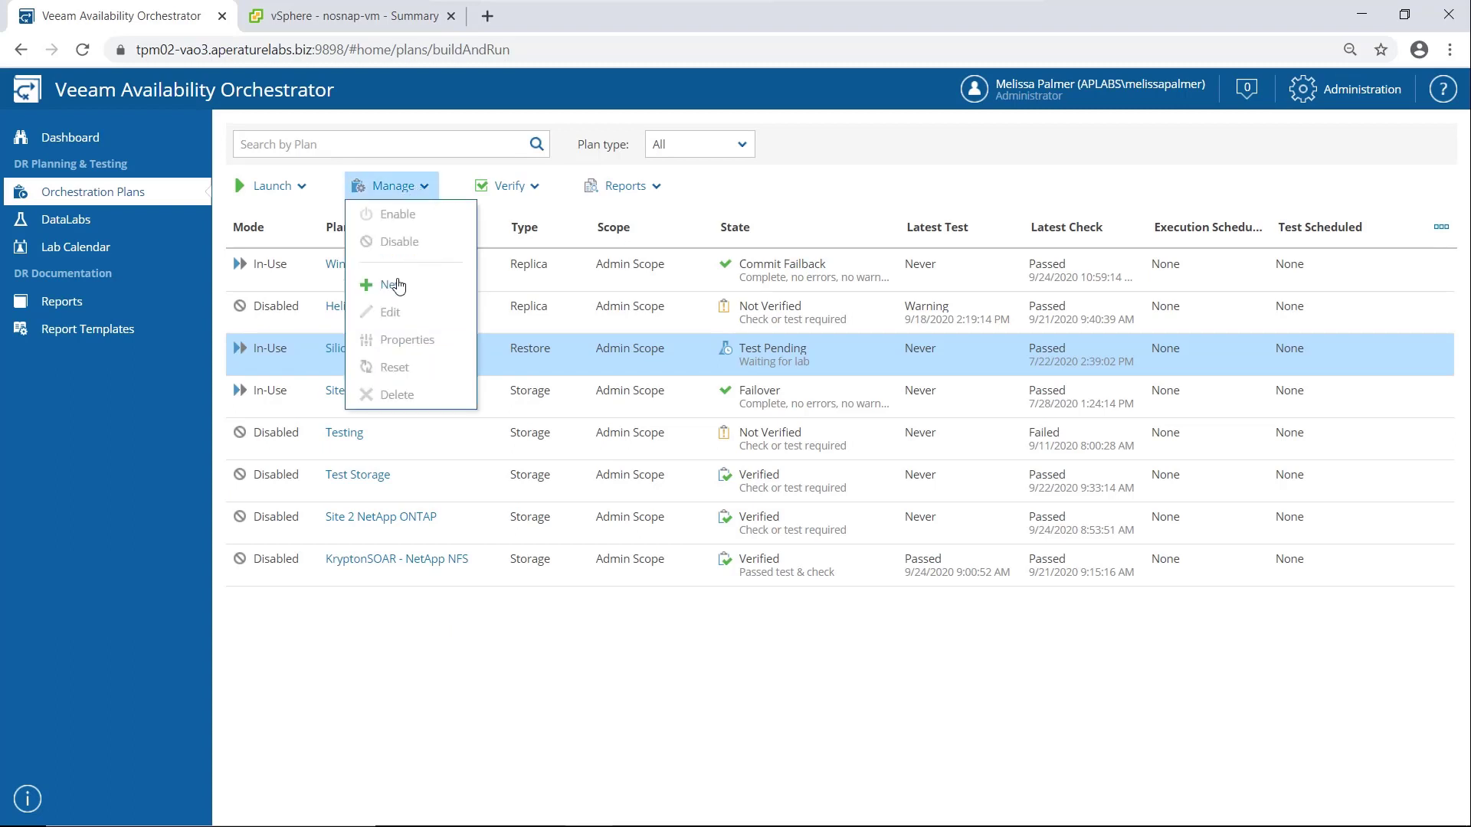
left_click(394, 287)
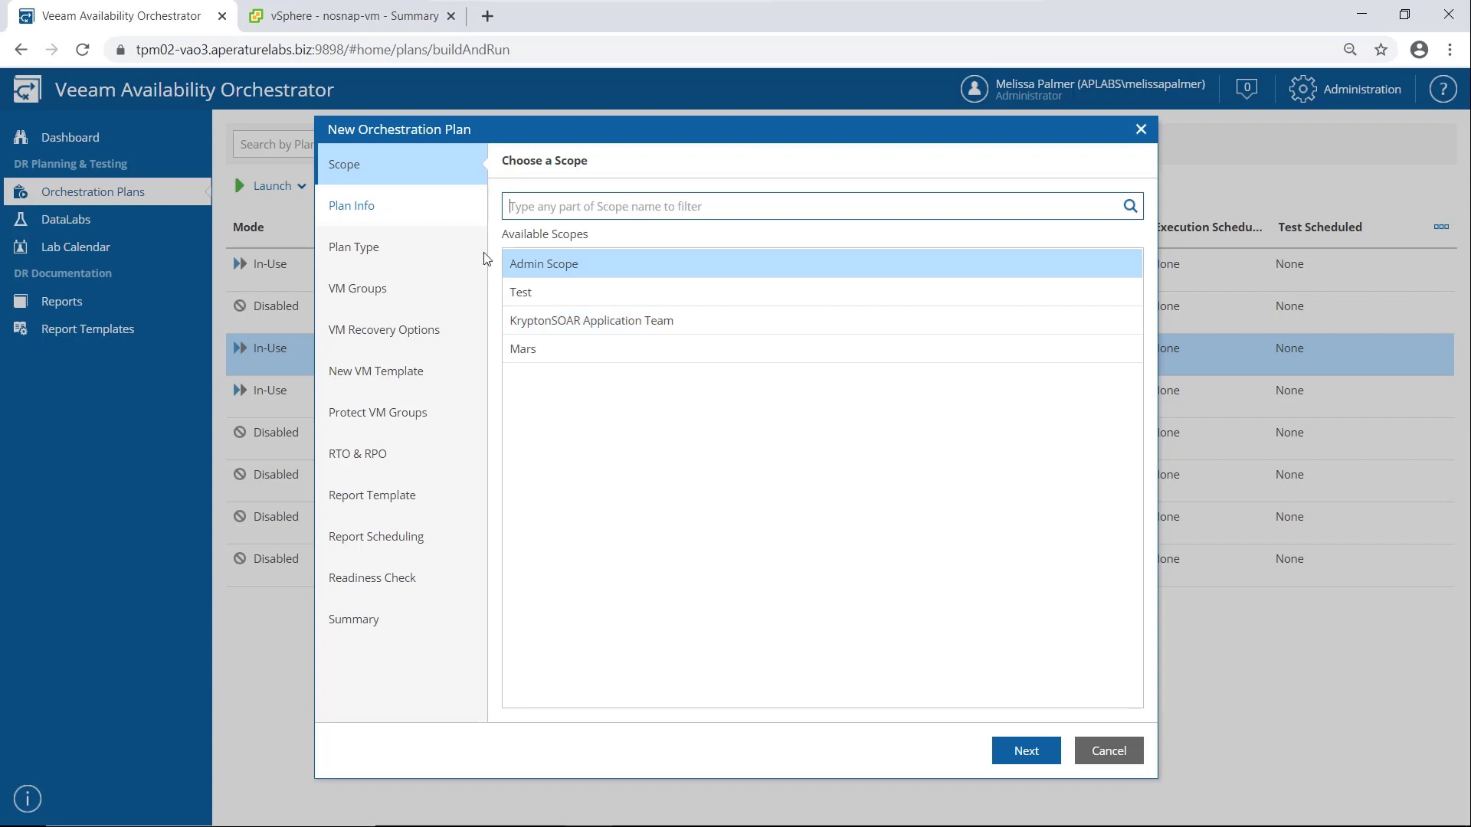
left_click(1045, 747)
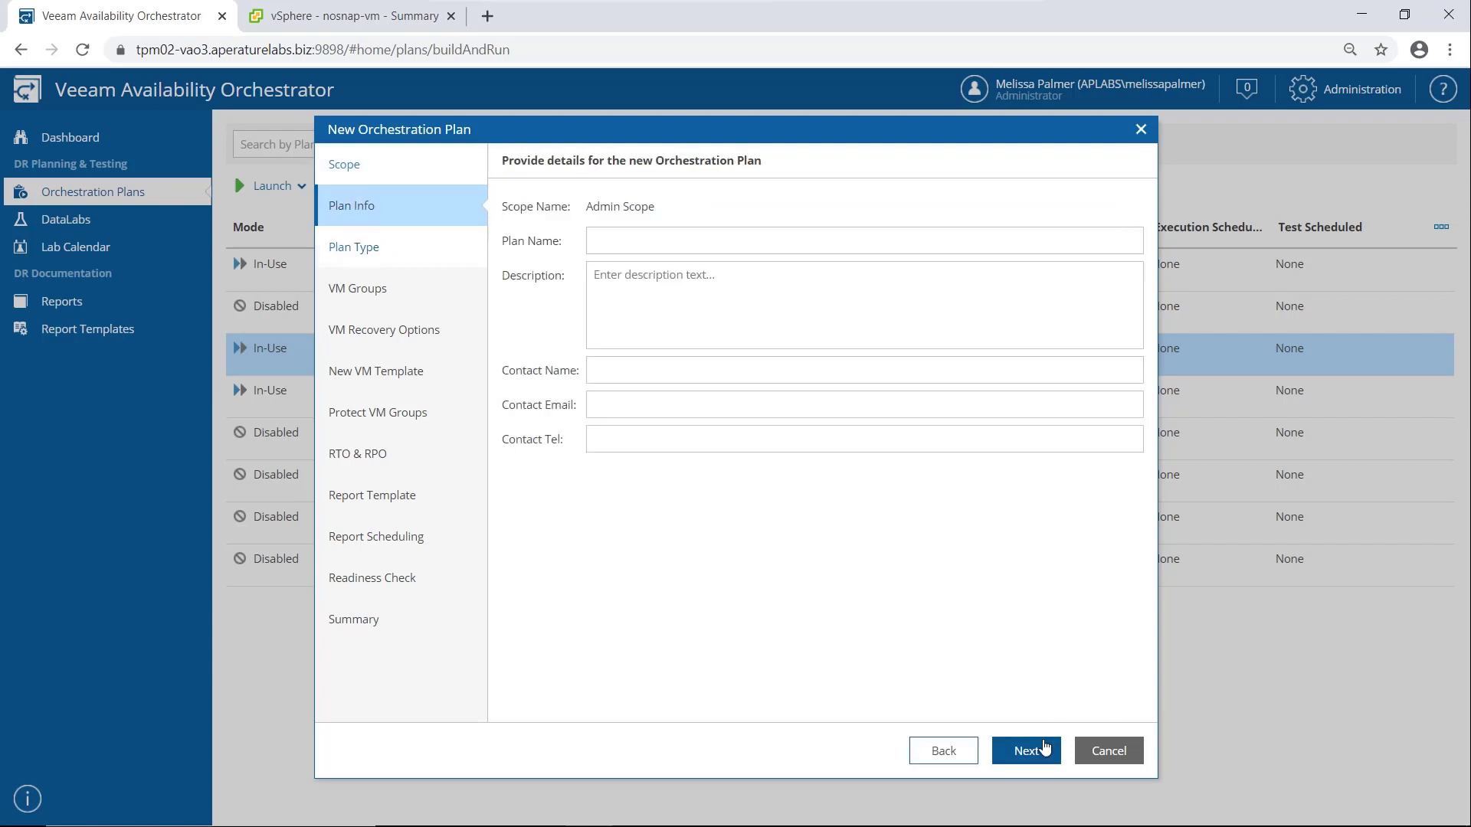
left_click(643, 243)
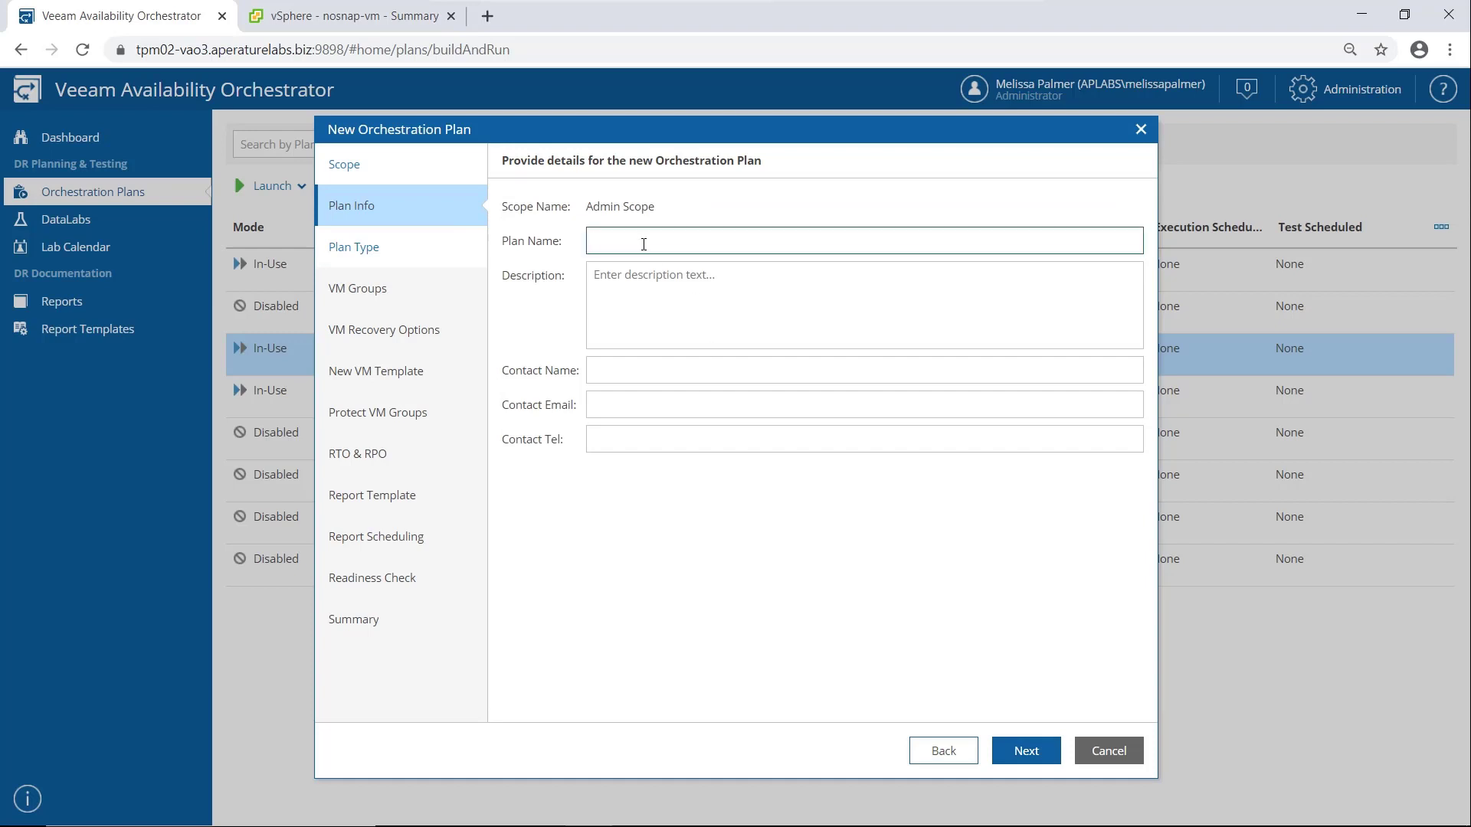
type("Demo")
left_click(1047, 745)
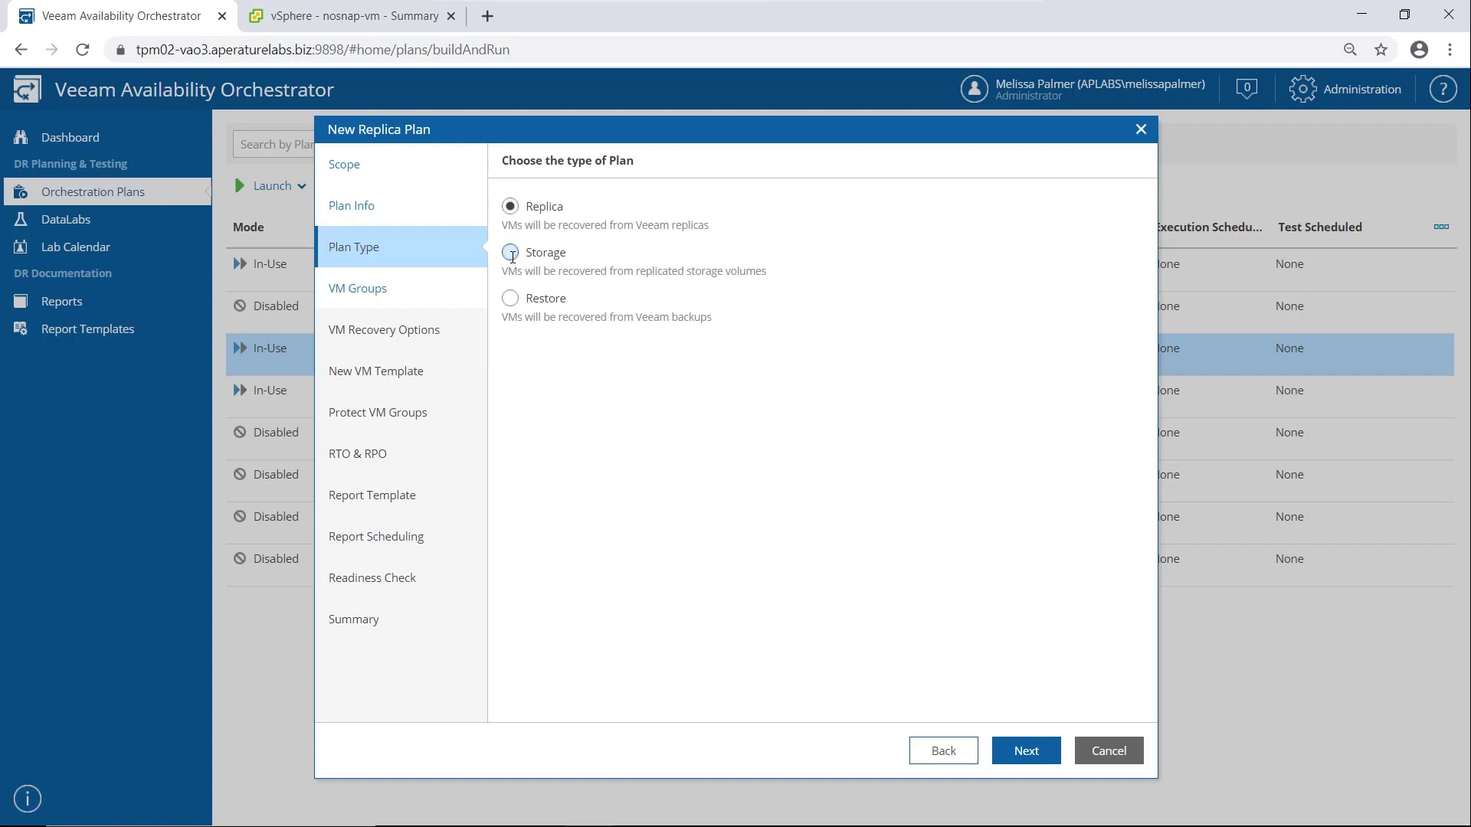
Step: Switch the plan type among Storage, Replica and Restore to compare the wizard stages each one offers
left_click(511, 254)
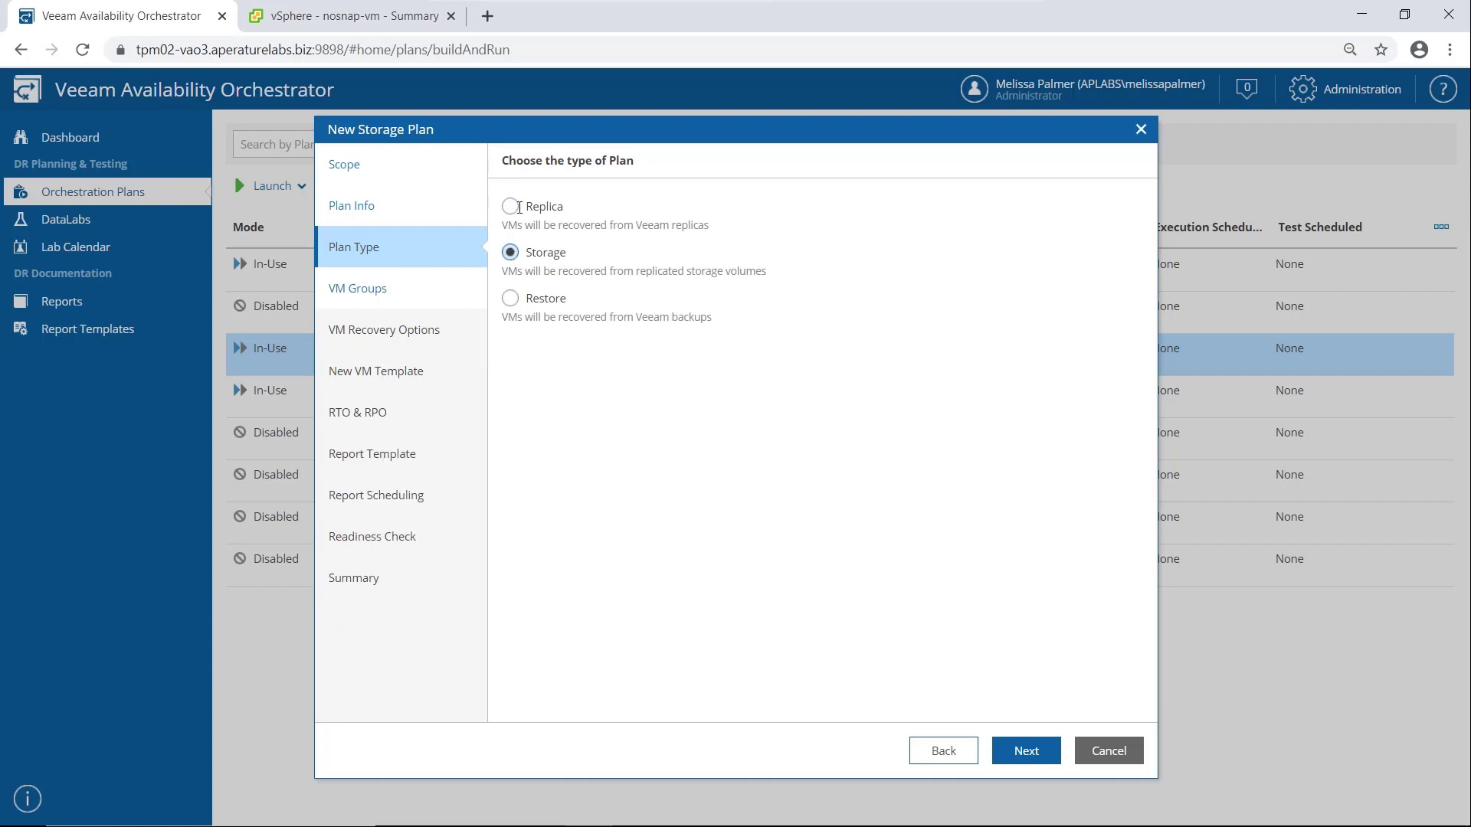
left_click(511, 207)
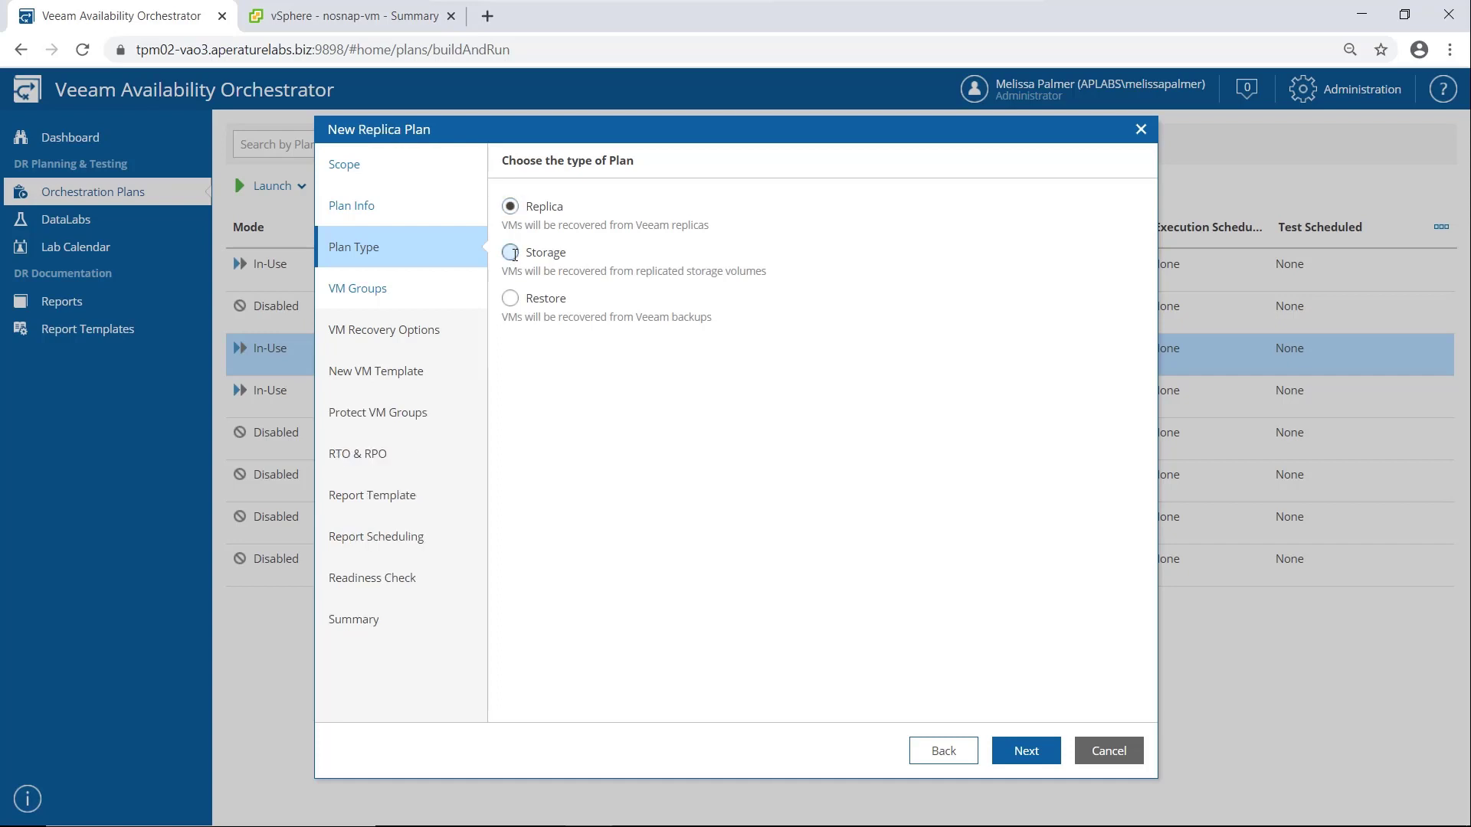
left_click(511, 253)
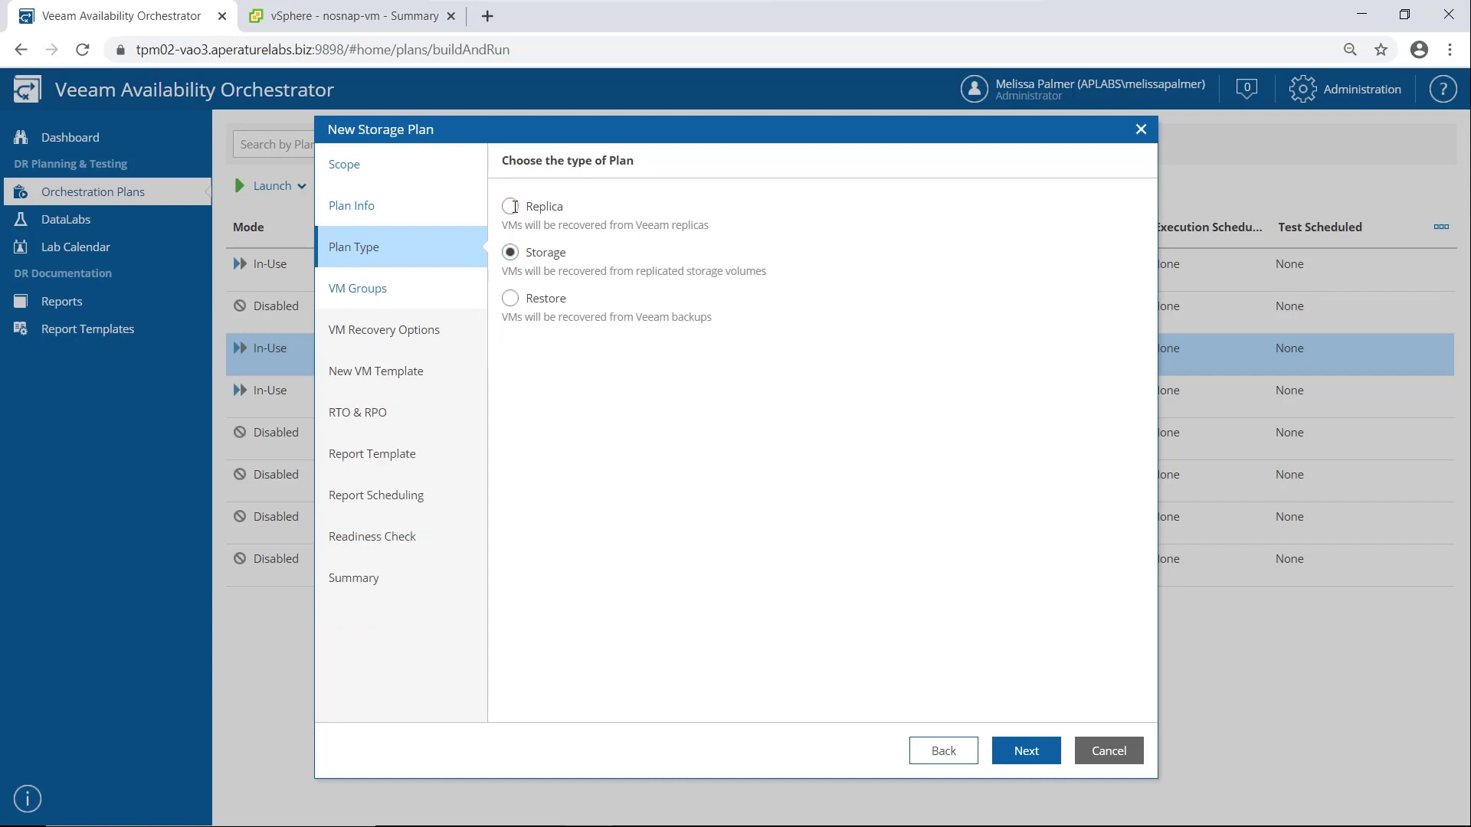
left_click(511, 207)
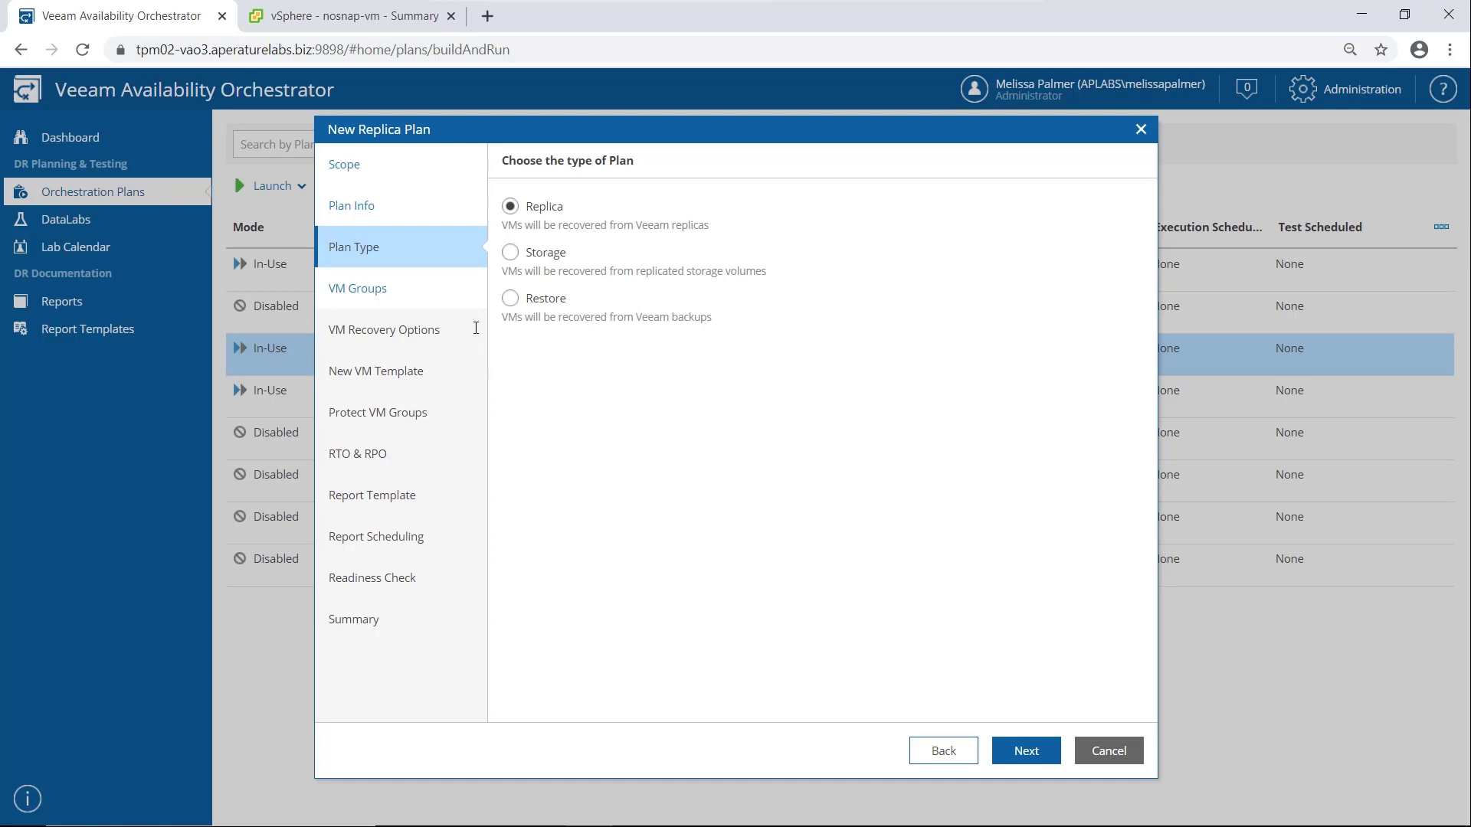
left_click(510, 299)
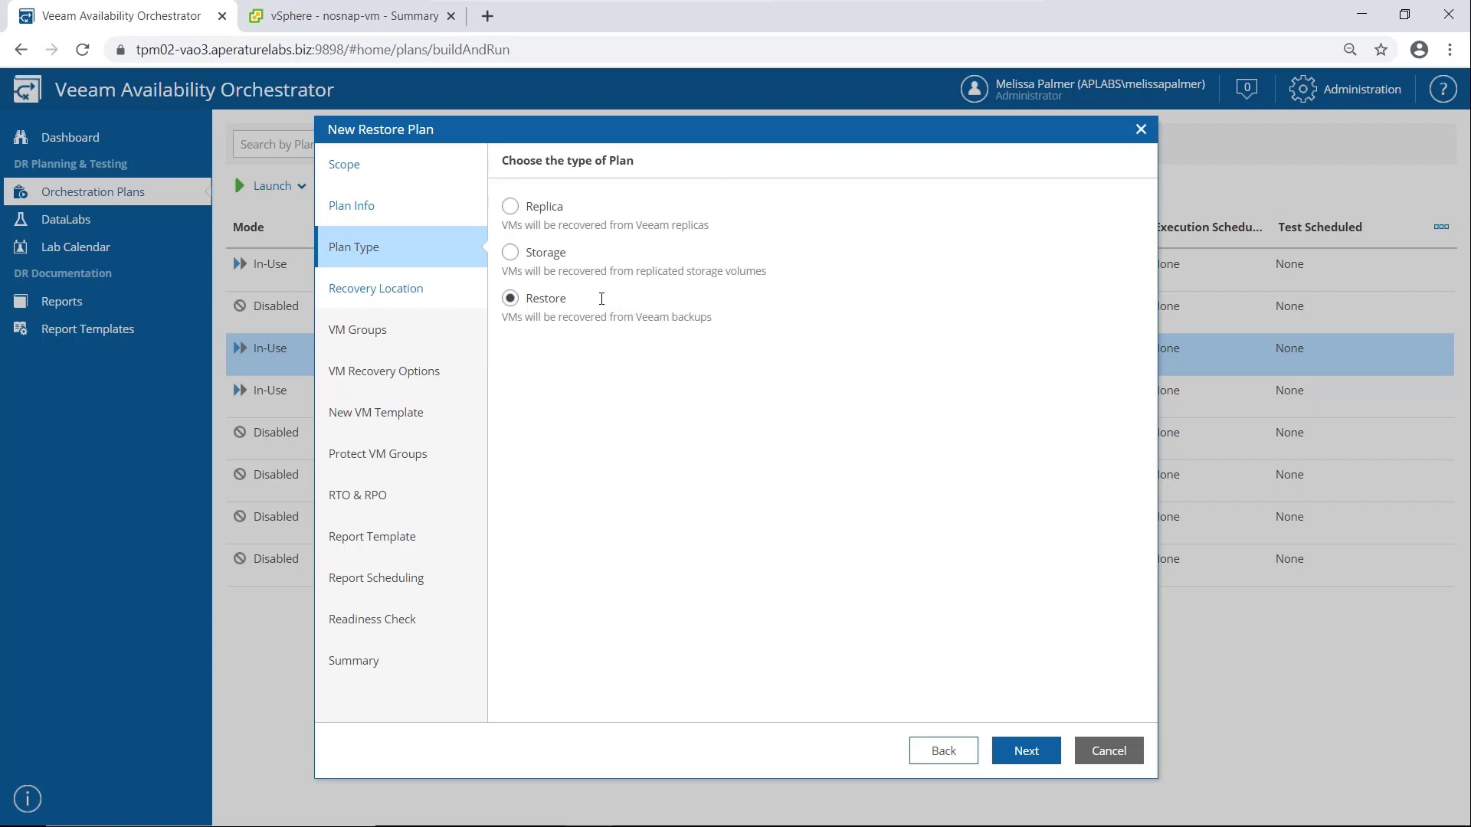
left_click(509, 205)
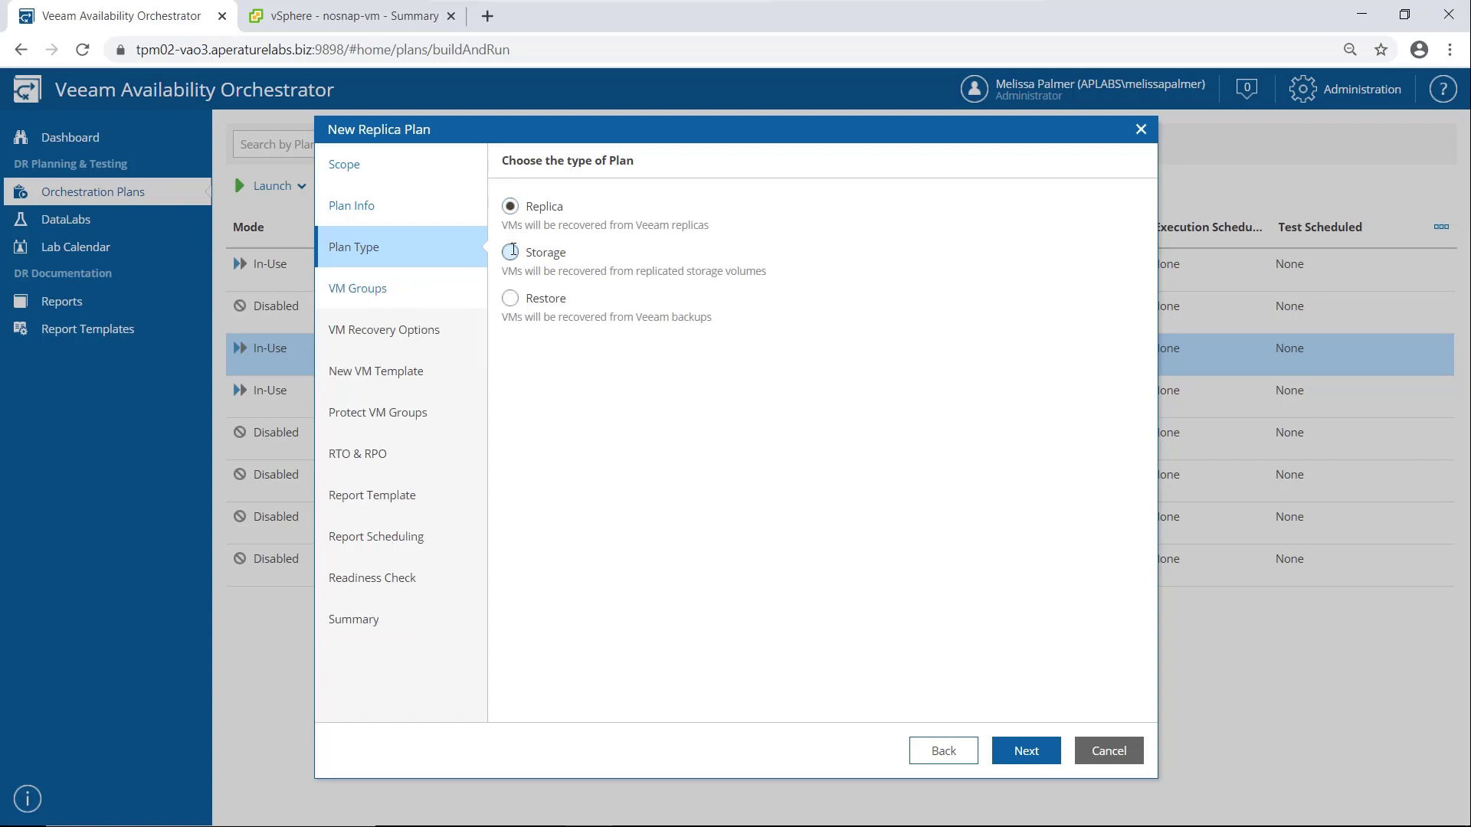
left_click(509, 252)
Step: Set the plan type to Restore and choose Tier 2 Recovery as the default recovery location
left_click(511, 298)
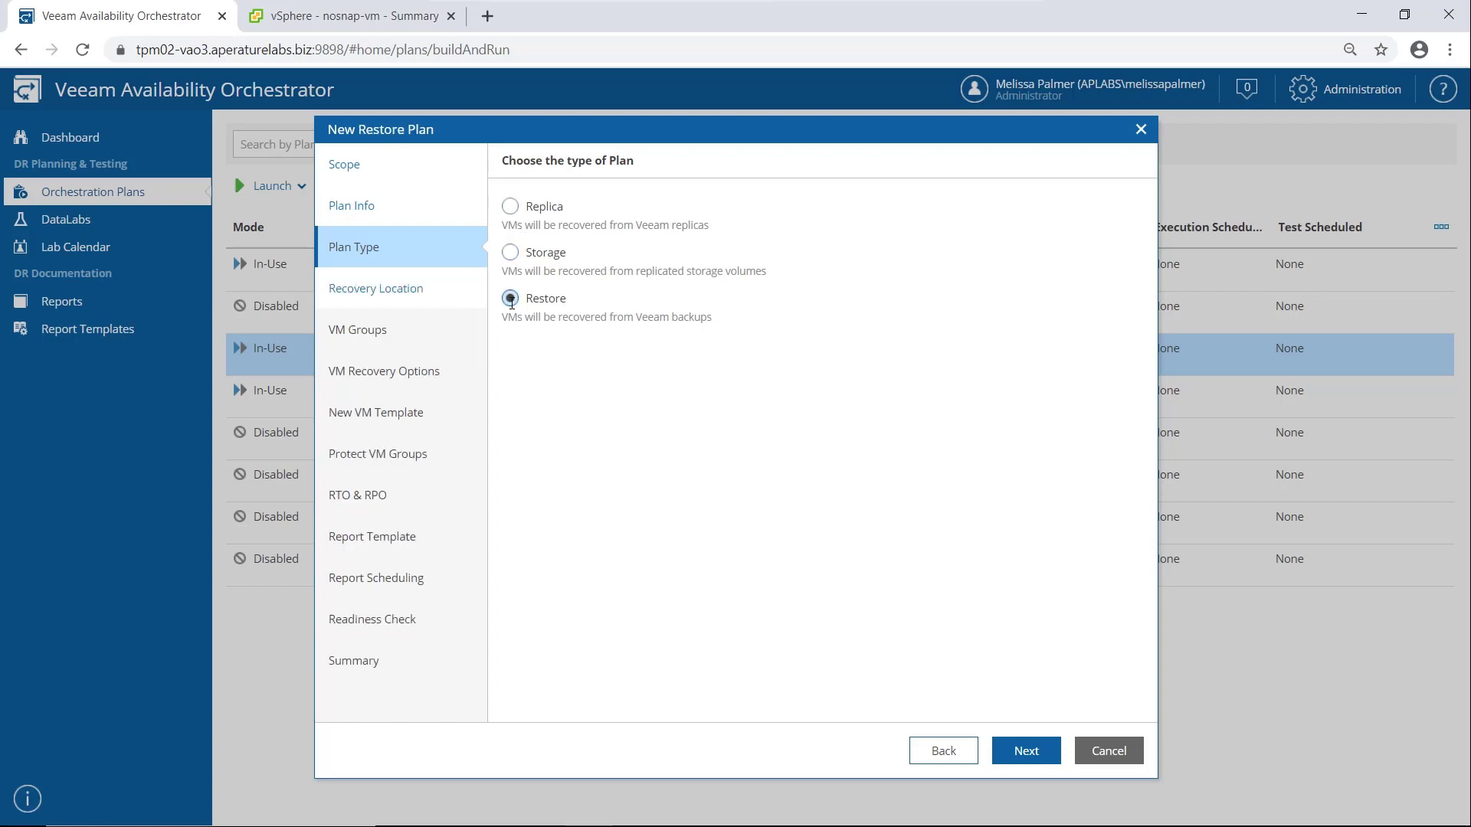
left_click(1027, 751)
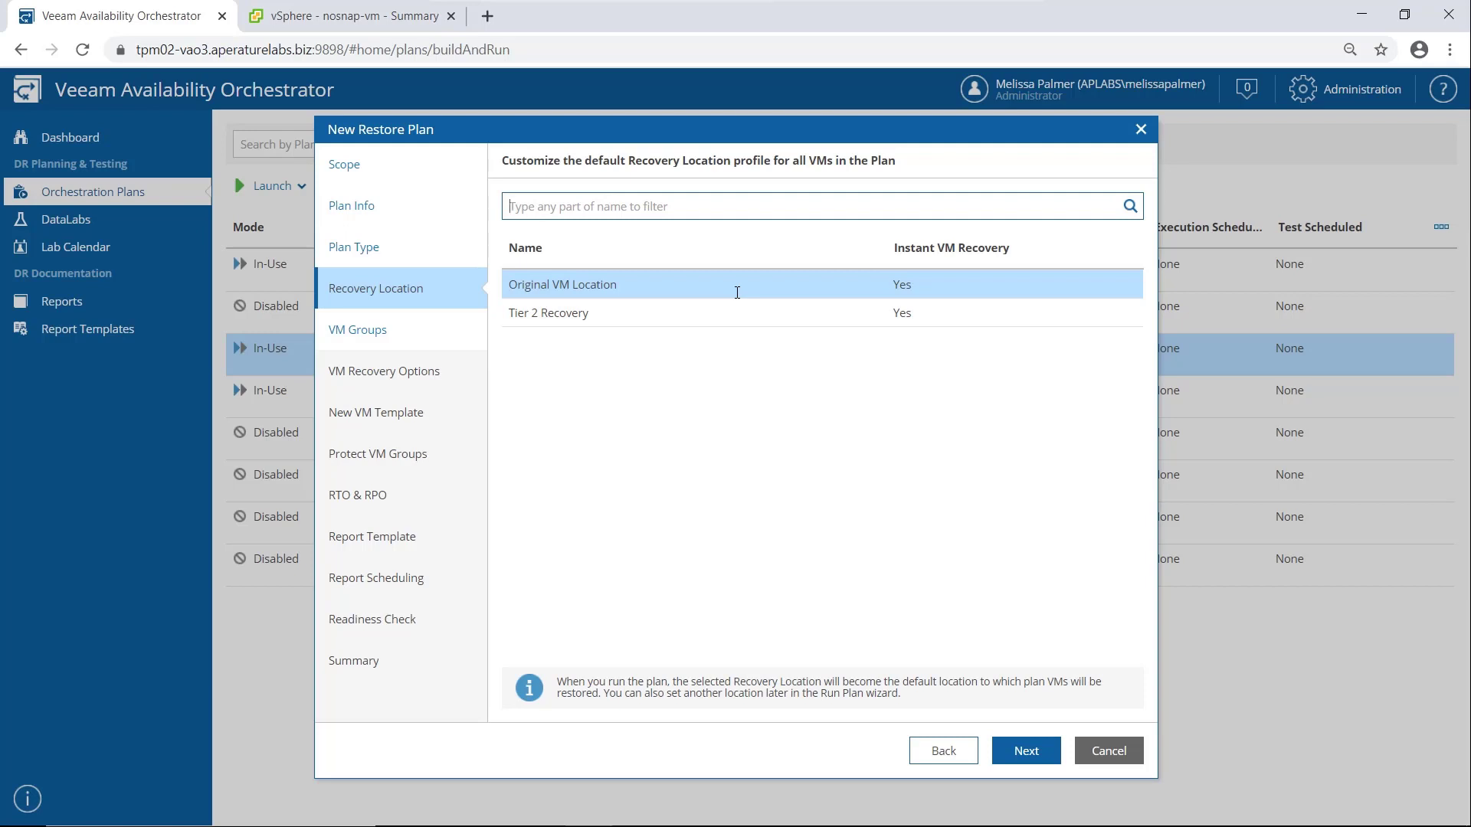
left_click(696, 320)
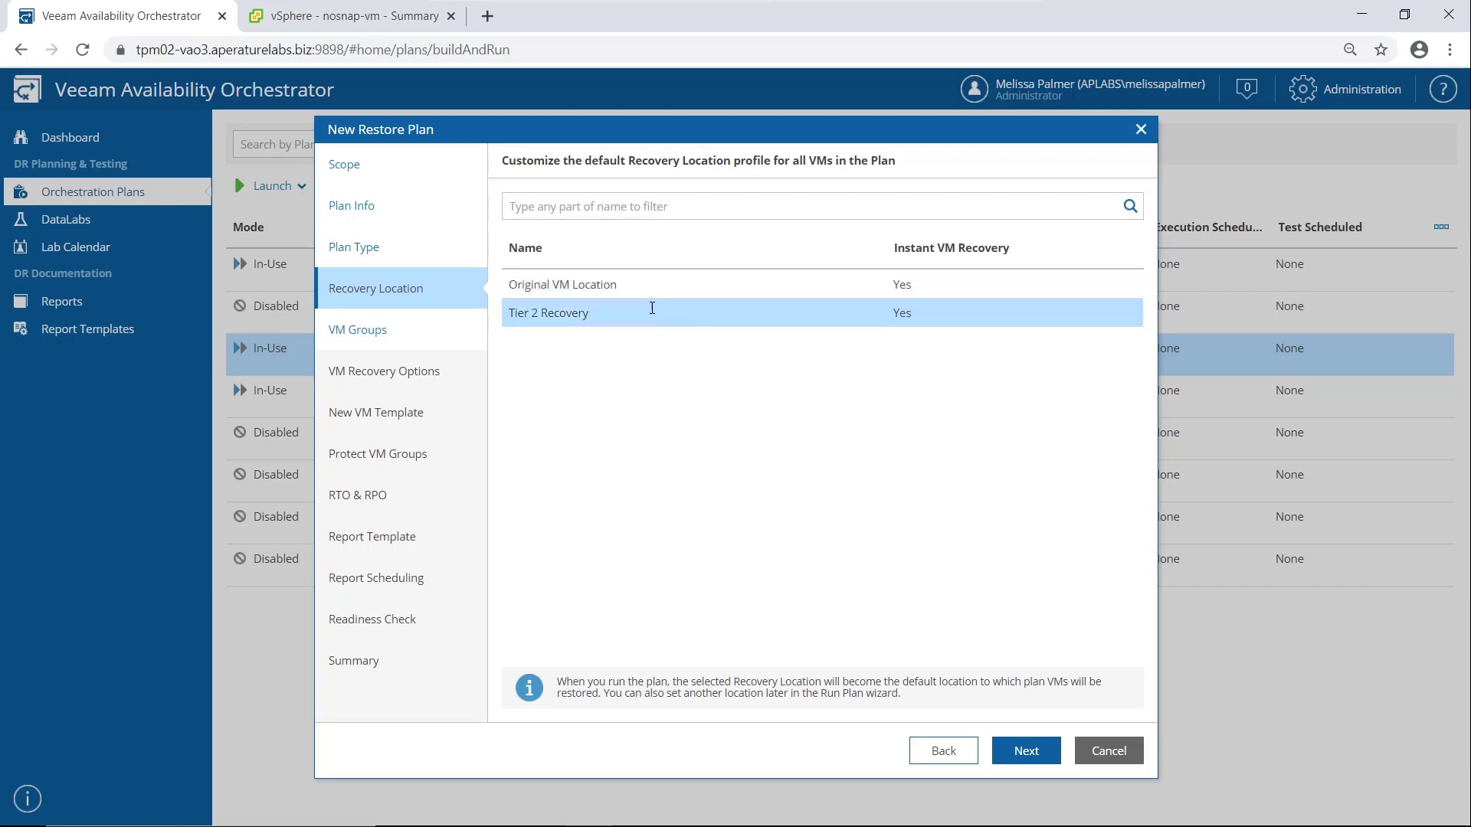
left_click(1026, 749)
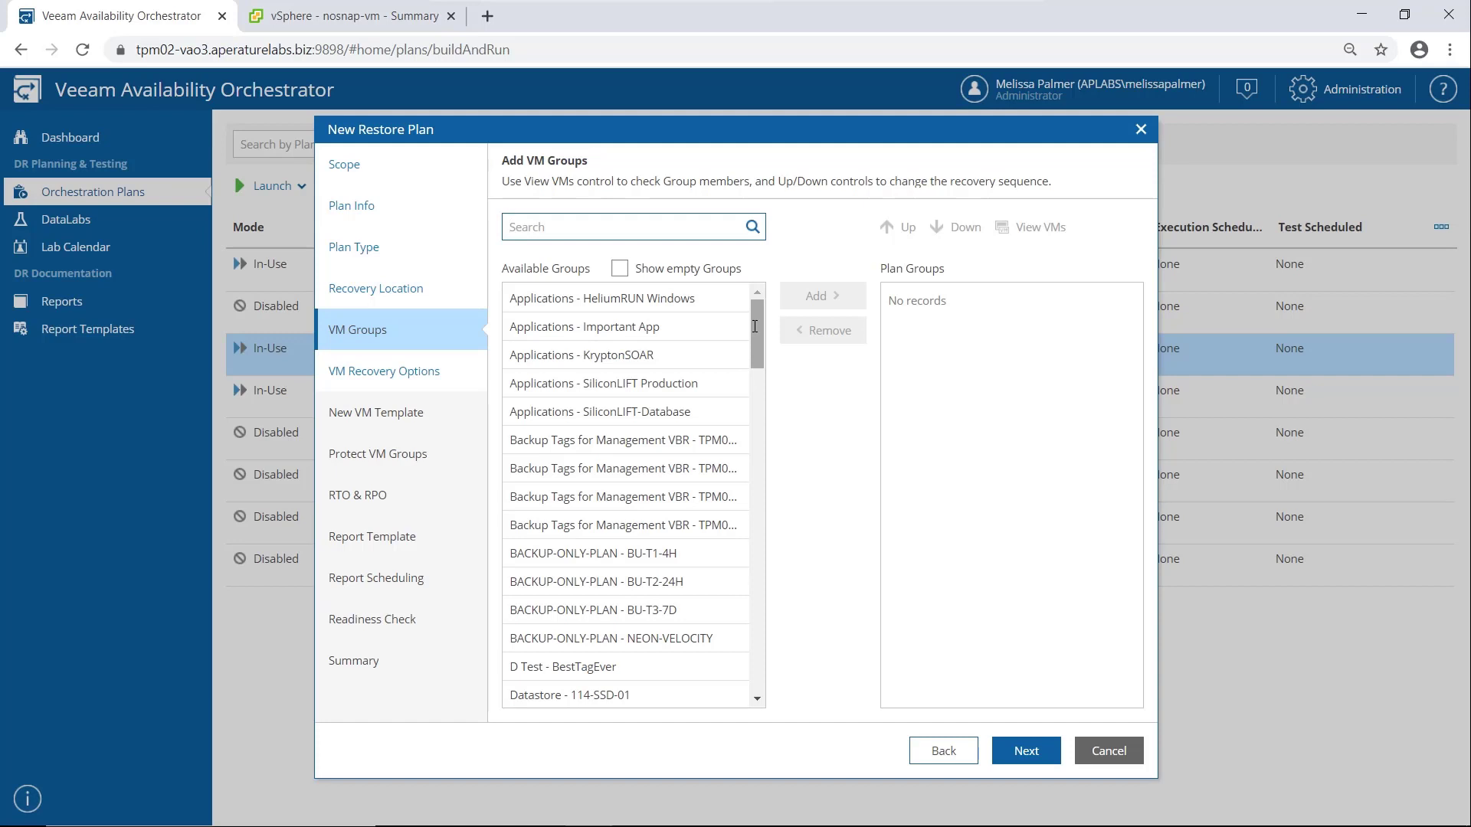
Step: Review the VMs in the Applications - SiliconLIFT Production group and add that group to the plan
left_click(731, 326)
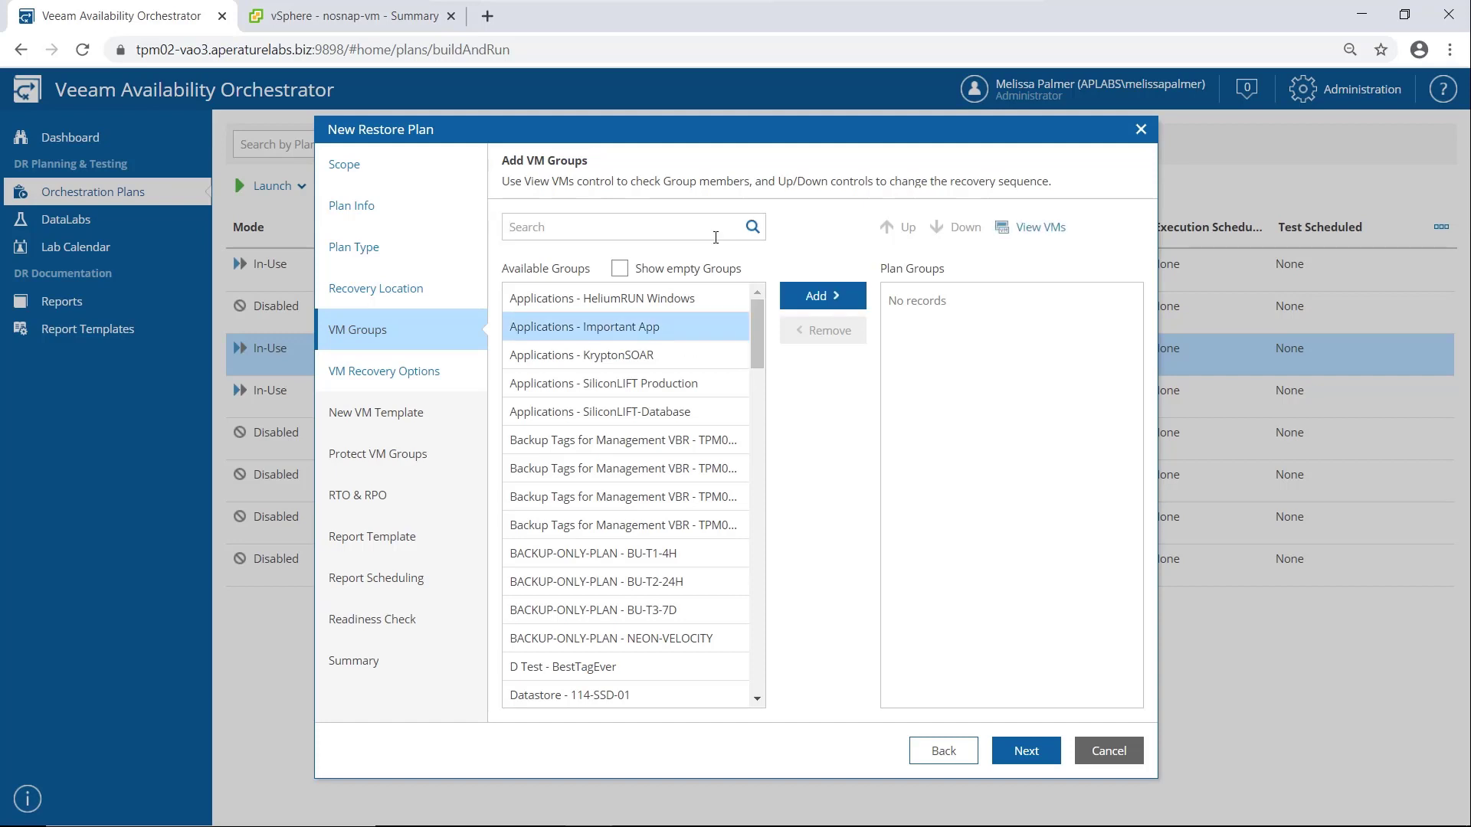
left_click(711, 384)
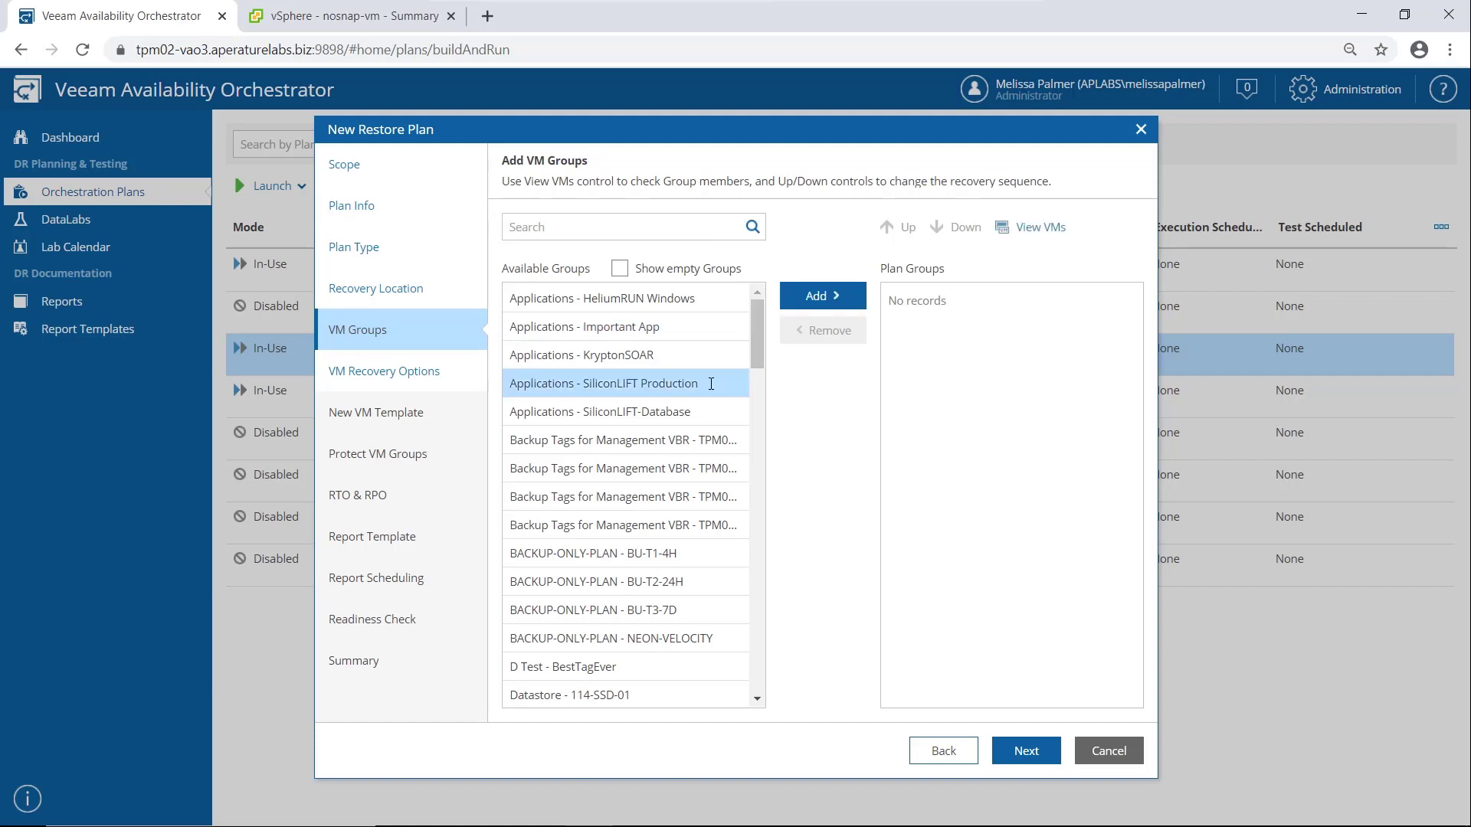
left_click(1046, 225)
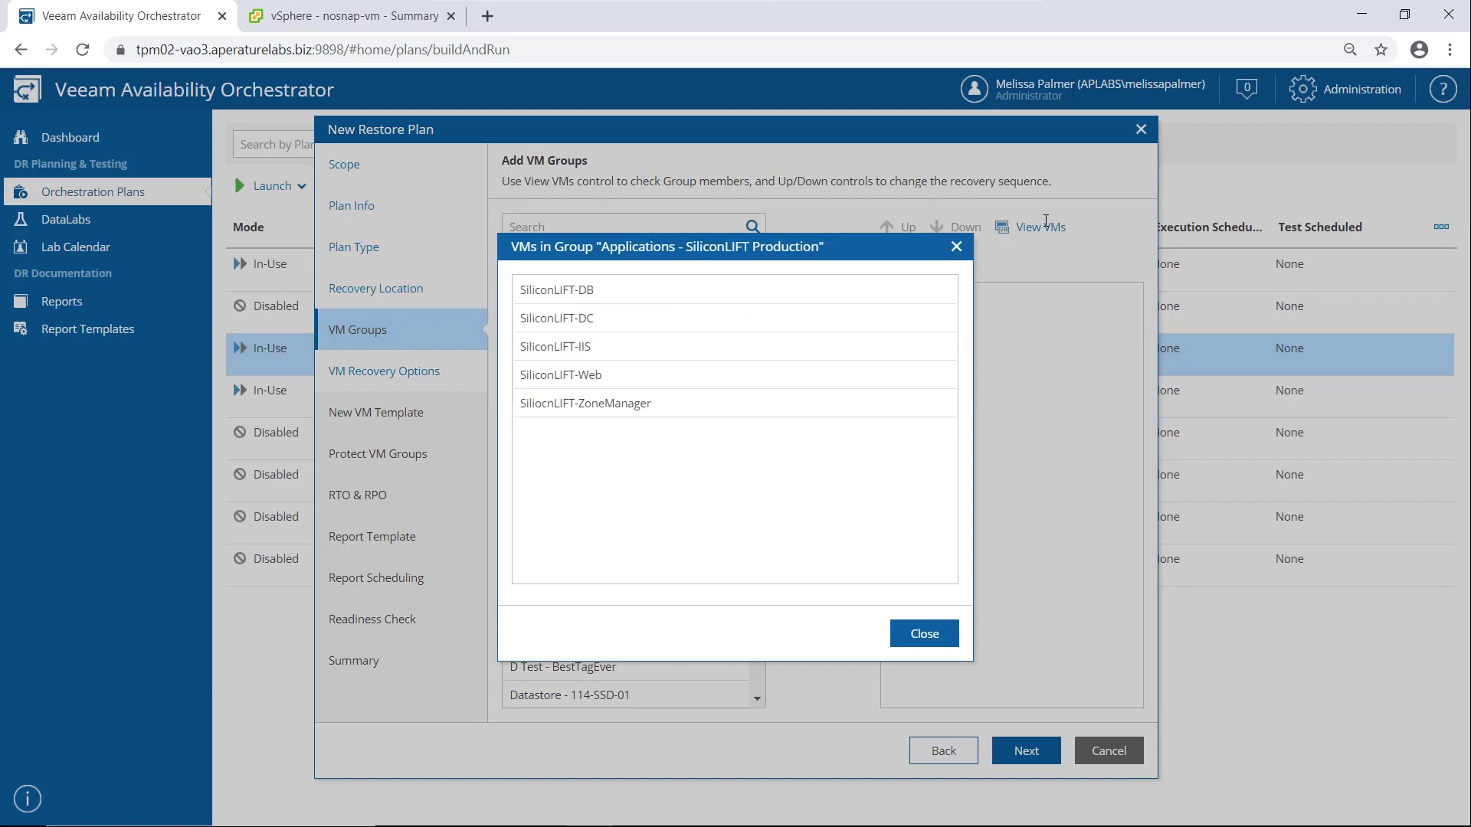
left_click(956, 246)
left_click(842, 304)
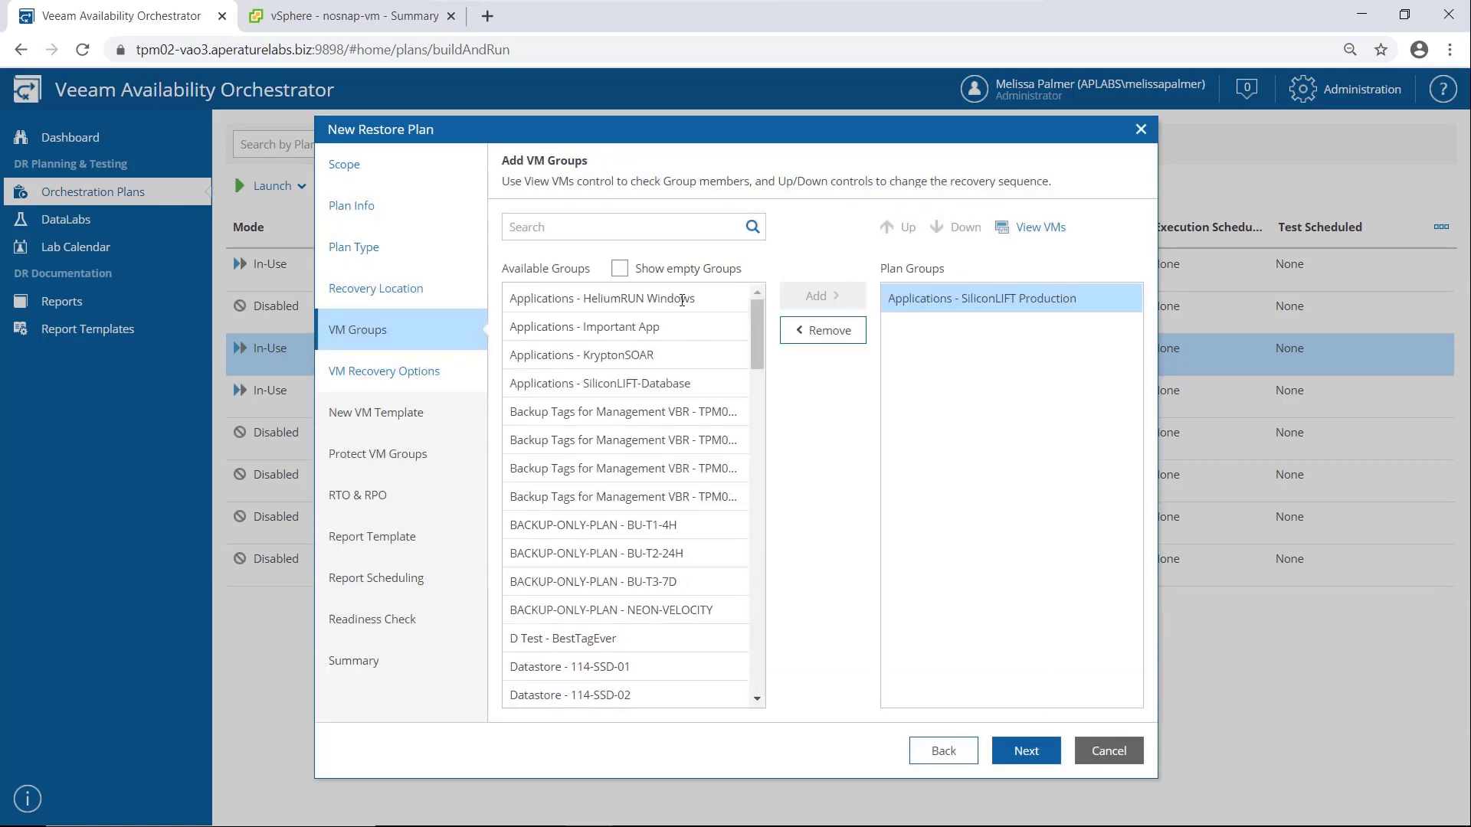
Step: Add the Applications - KryptonSOAR and Applications - SiliconLIFT-Database groups to the plan and accept the VM groups
left_click(681, 355)
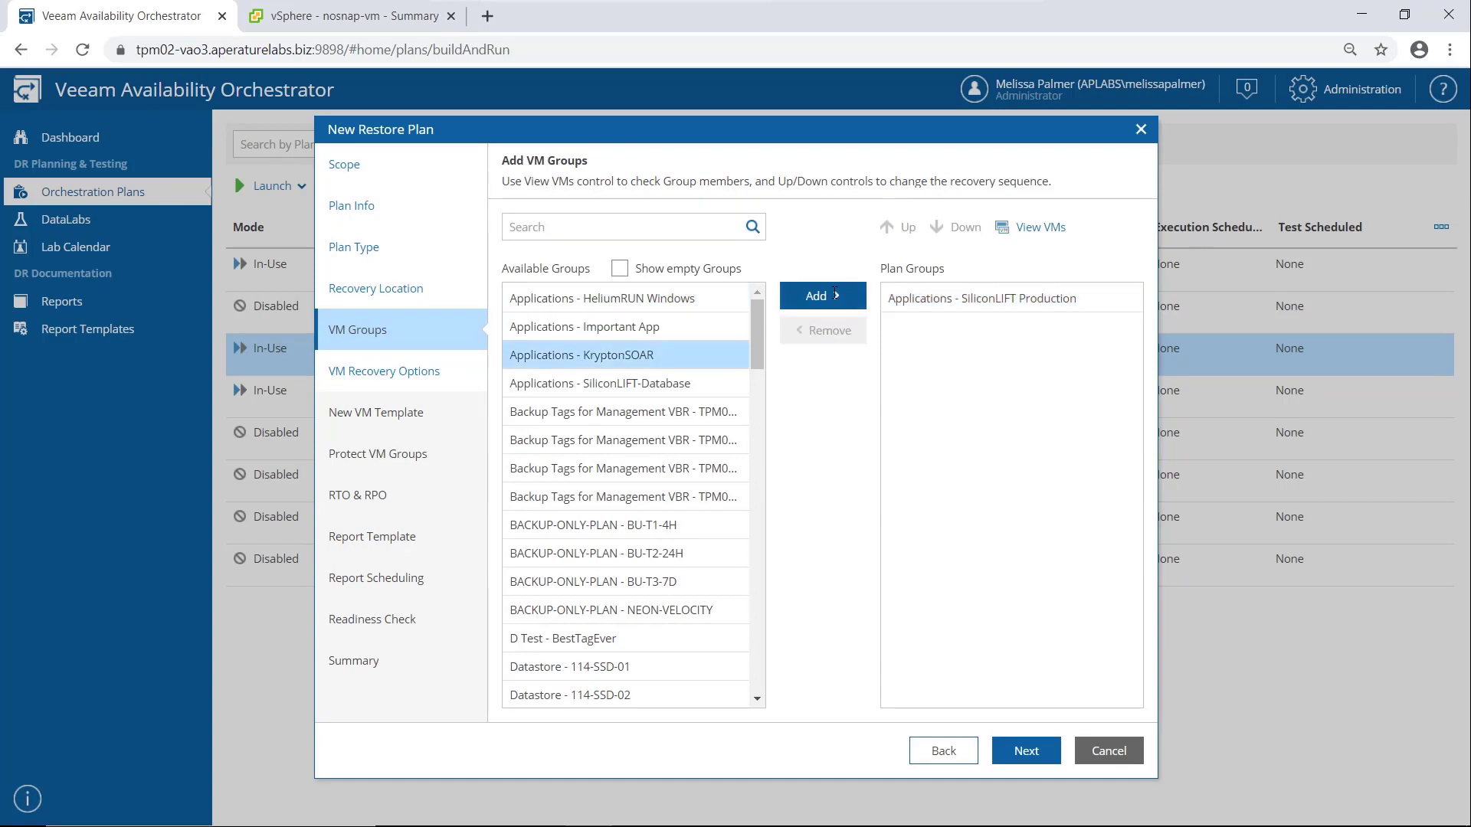
left_click(835, 295)
left_click(677, 357)
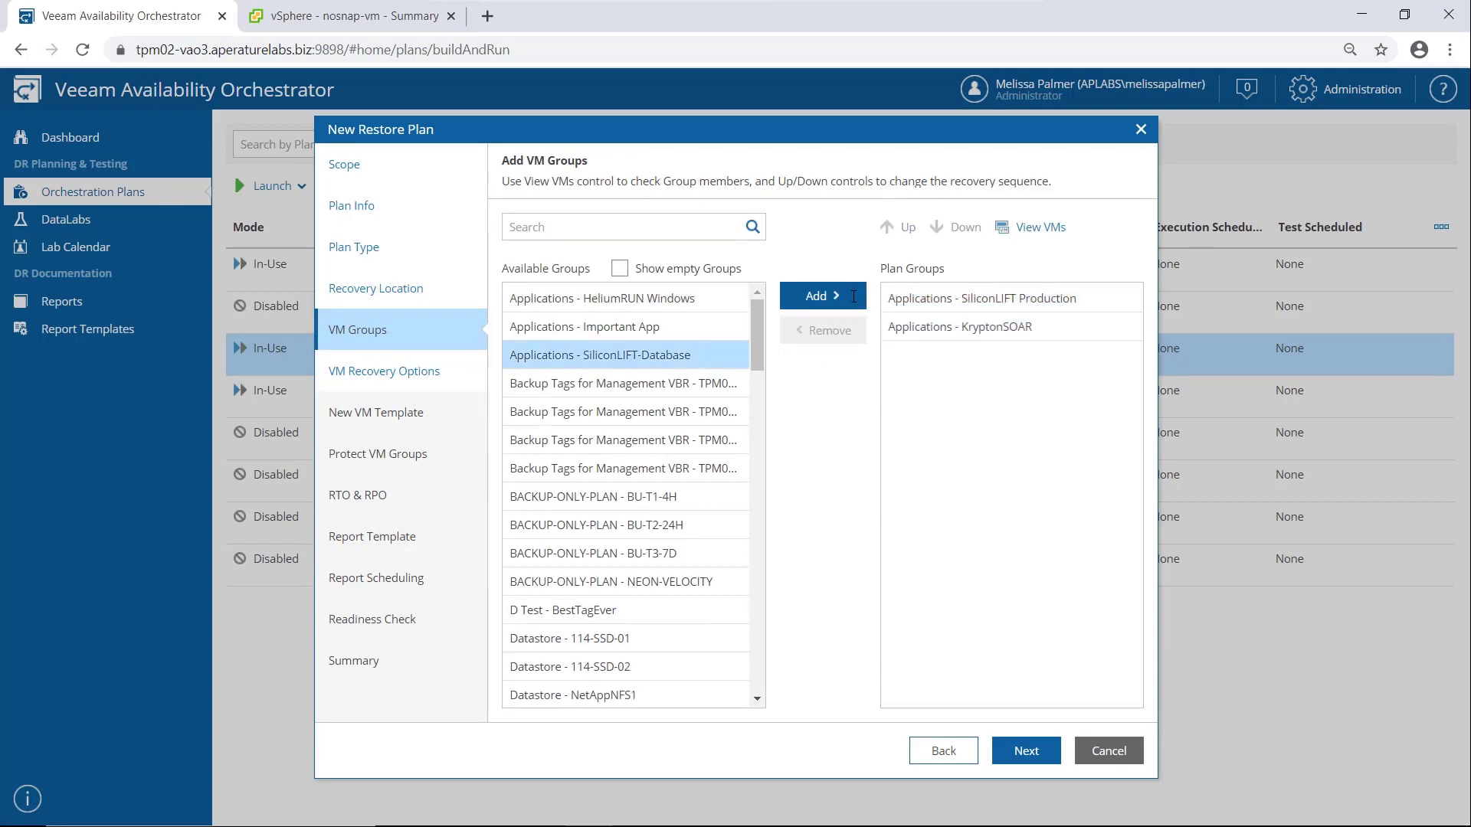
left_click(853, 297)
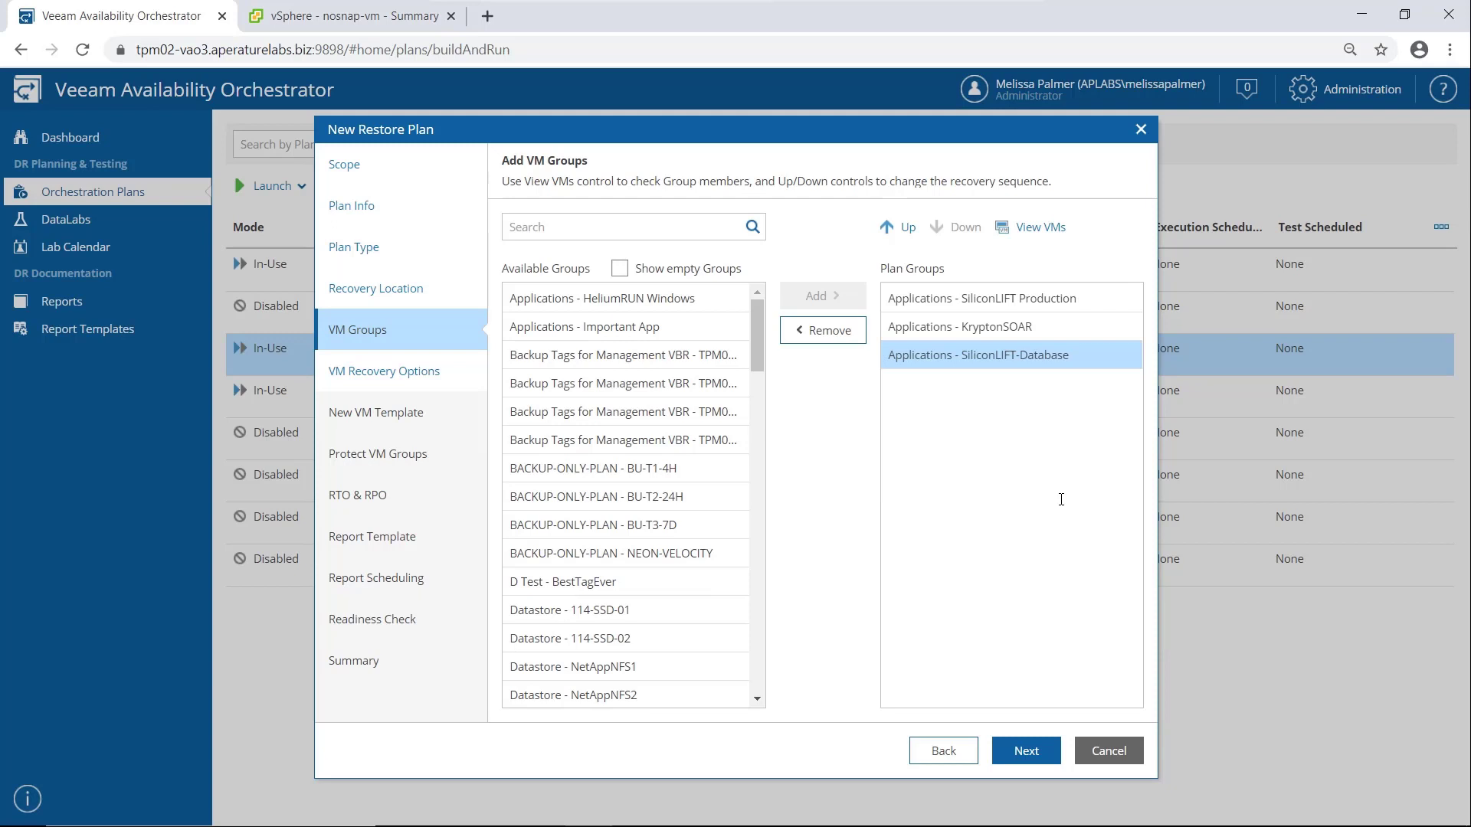
left_click(1034, 757)
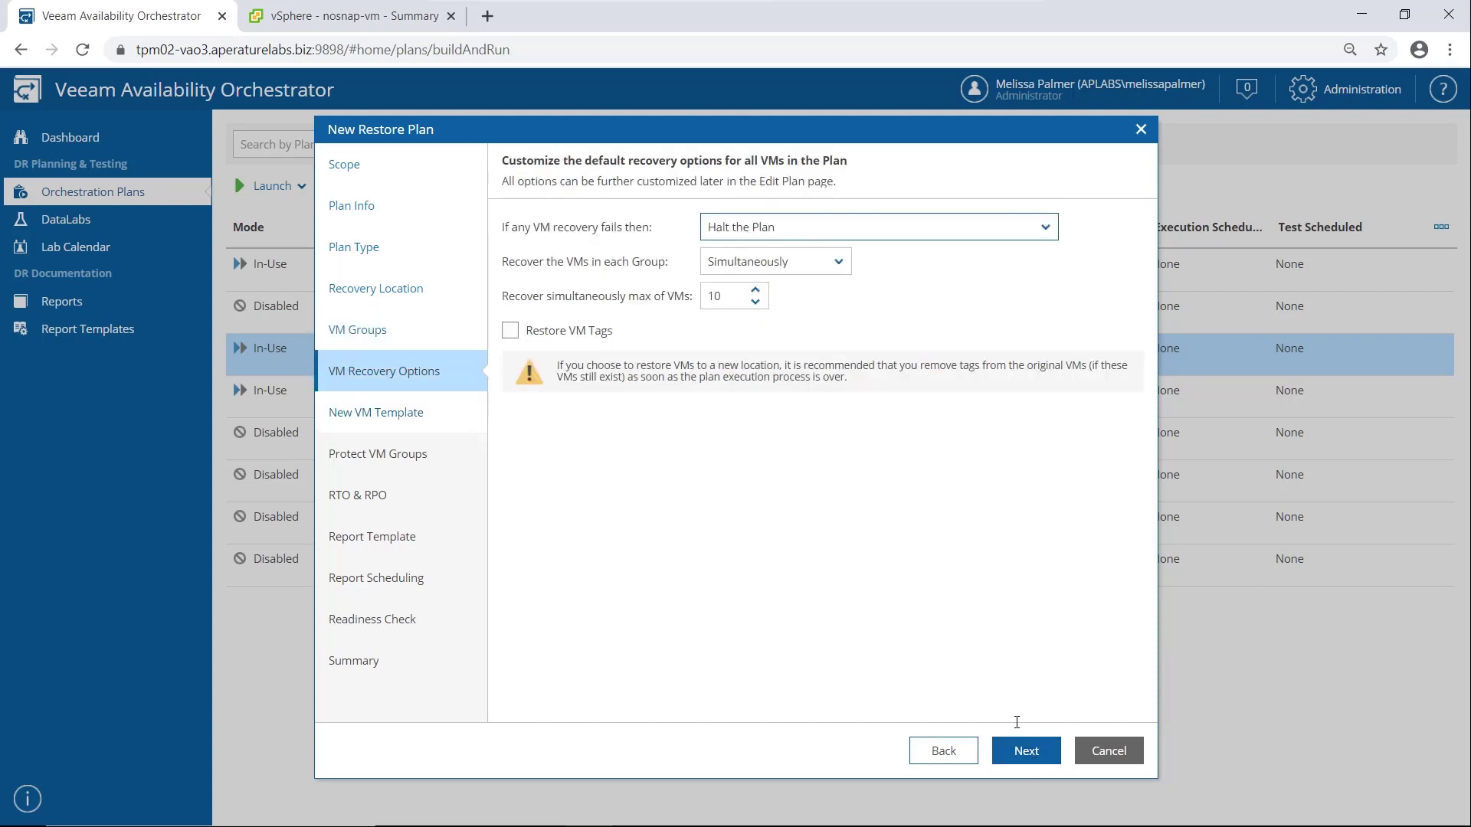
Step: Set the VMs in each group to be recovered in sequence and proceed to the new VM template
left_click(1019, 222)
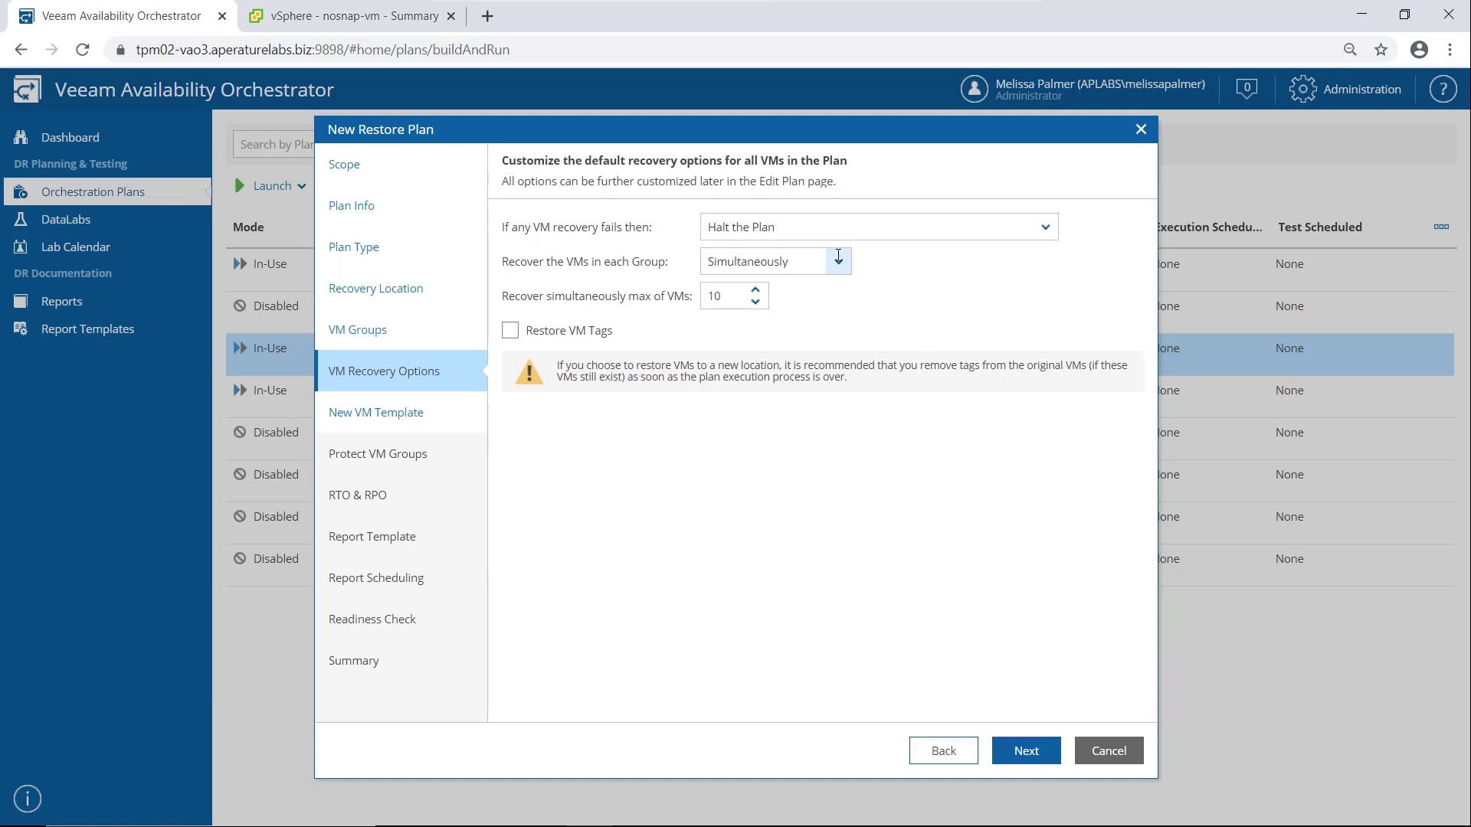
left_click(838, 259)
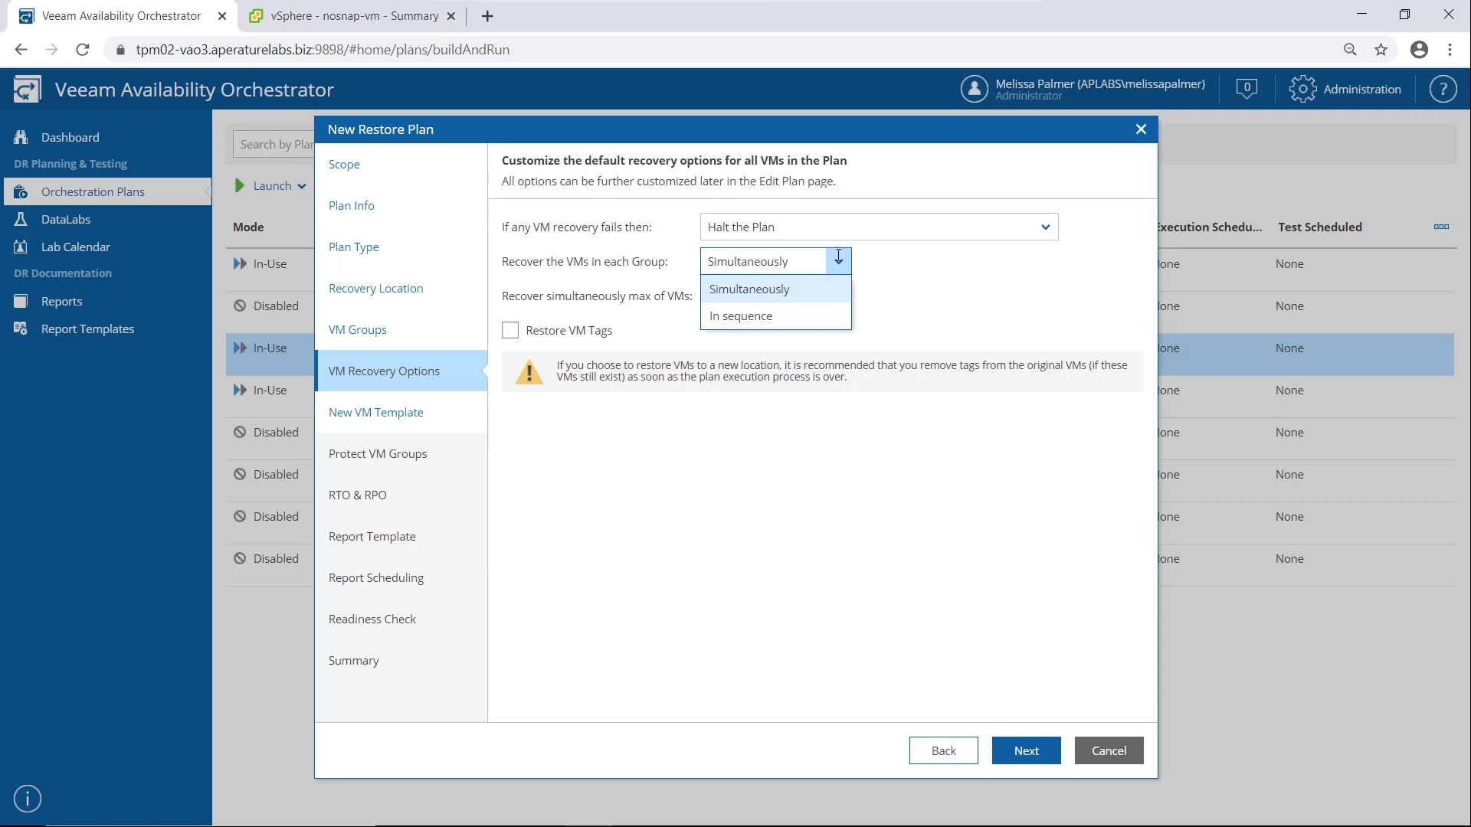
left_click(774, 315)
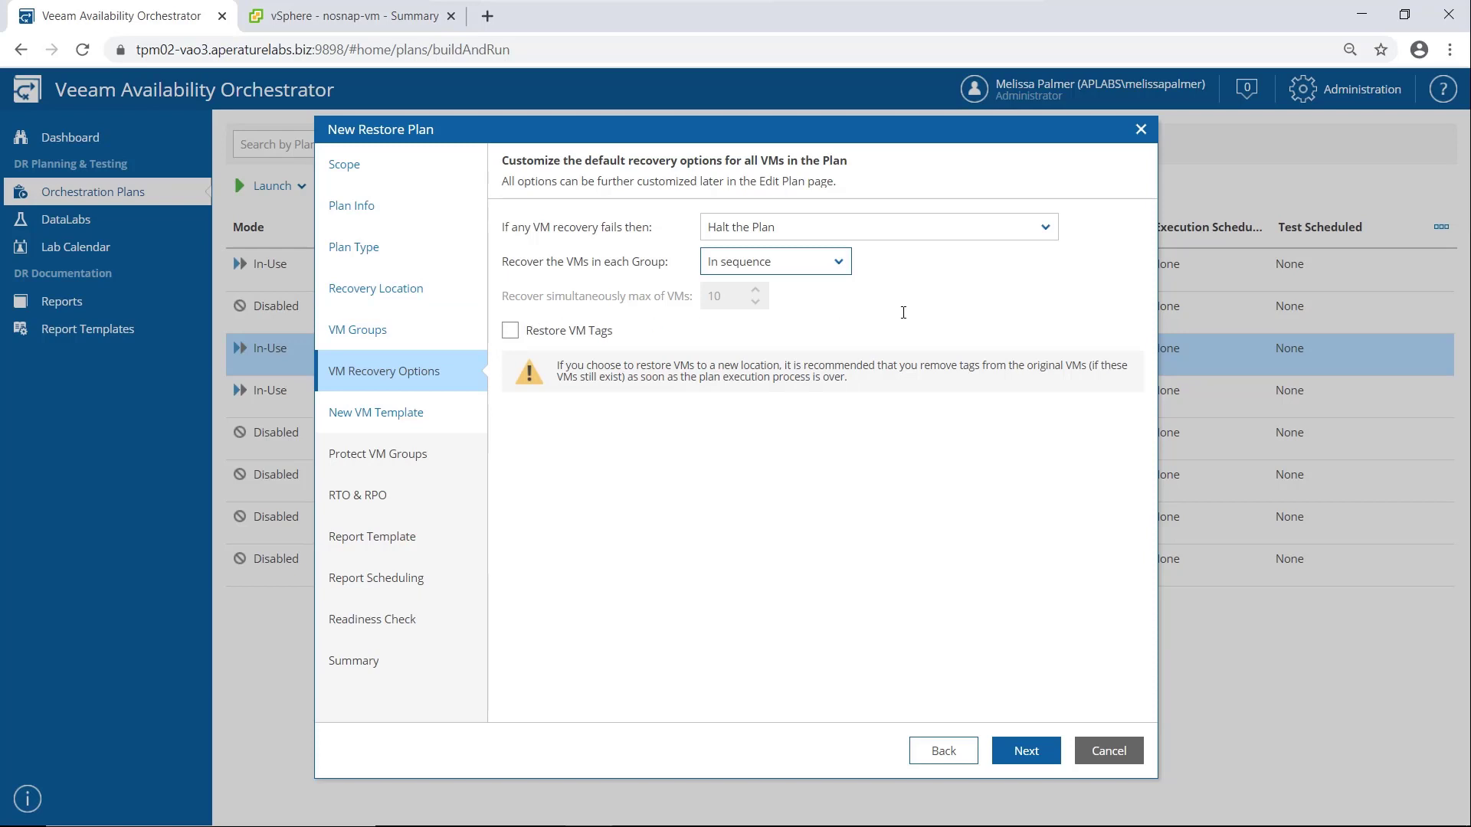
left_click(413, 410)
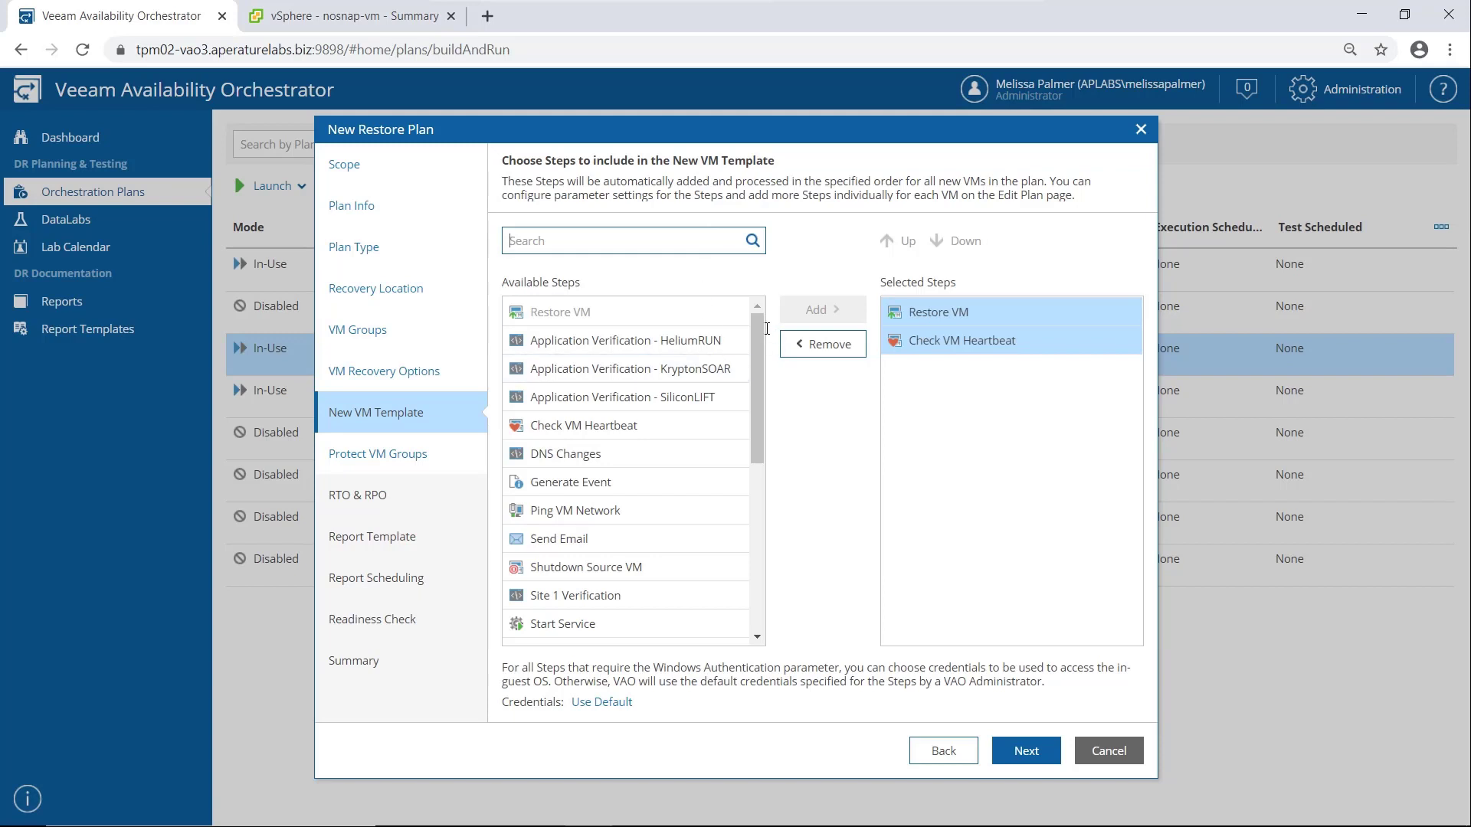
Step: Browse the available steps, add Application Verification - SiliconLIFT to the new VM template, and accept the template
scroll(747, 480, "down", 3)
scroll(747, 480, "down", 3)
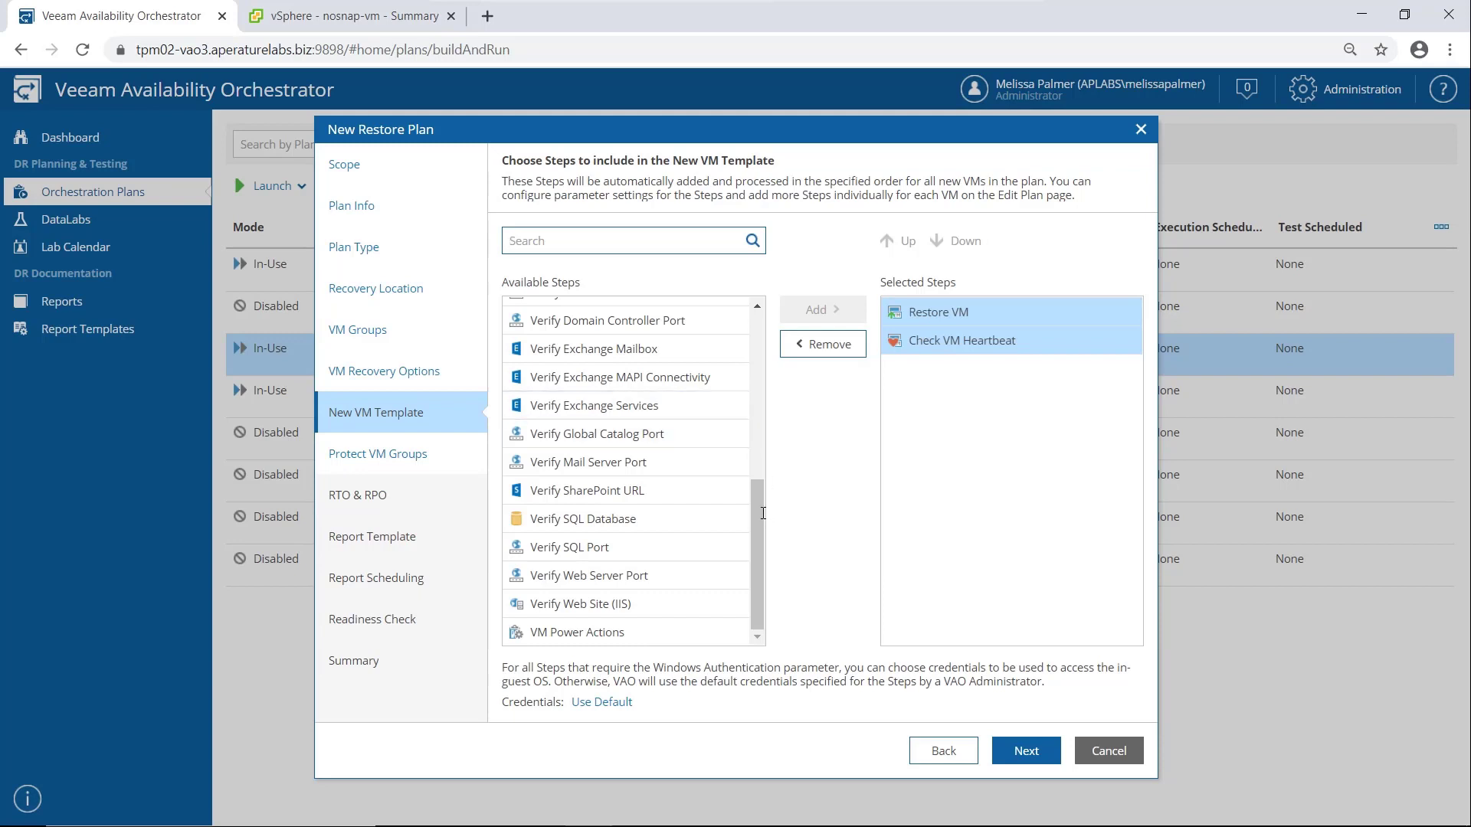
scroll(743, 318, "up", 10)
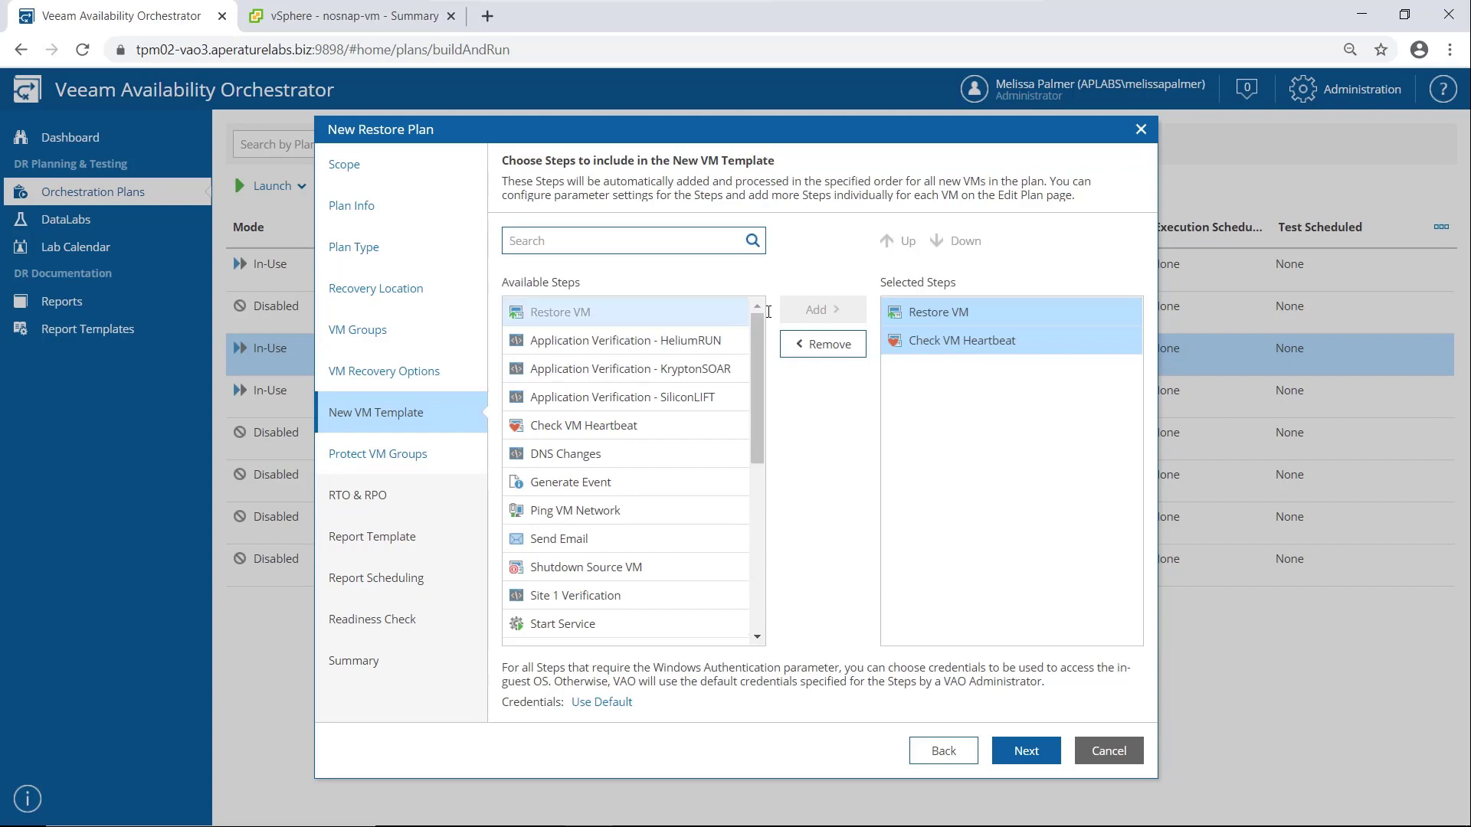
left_click(743, 385)
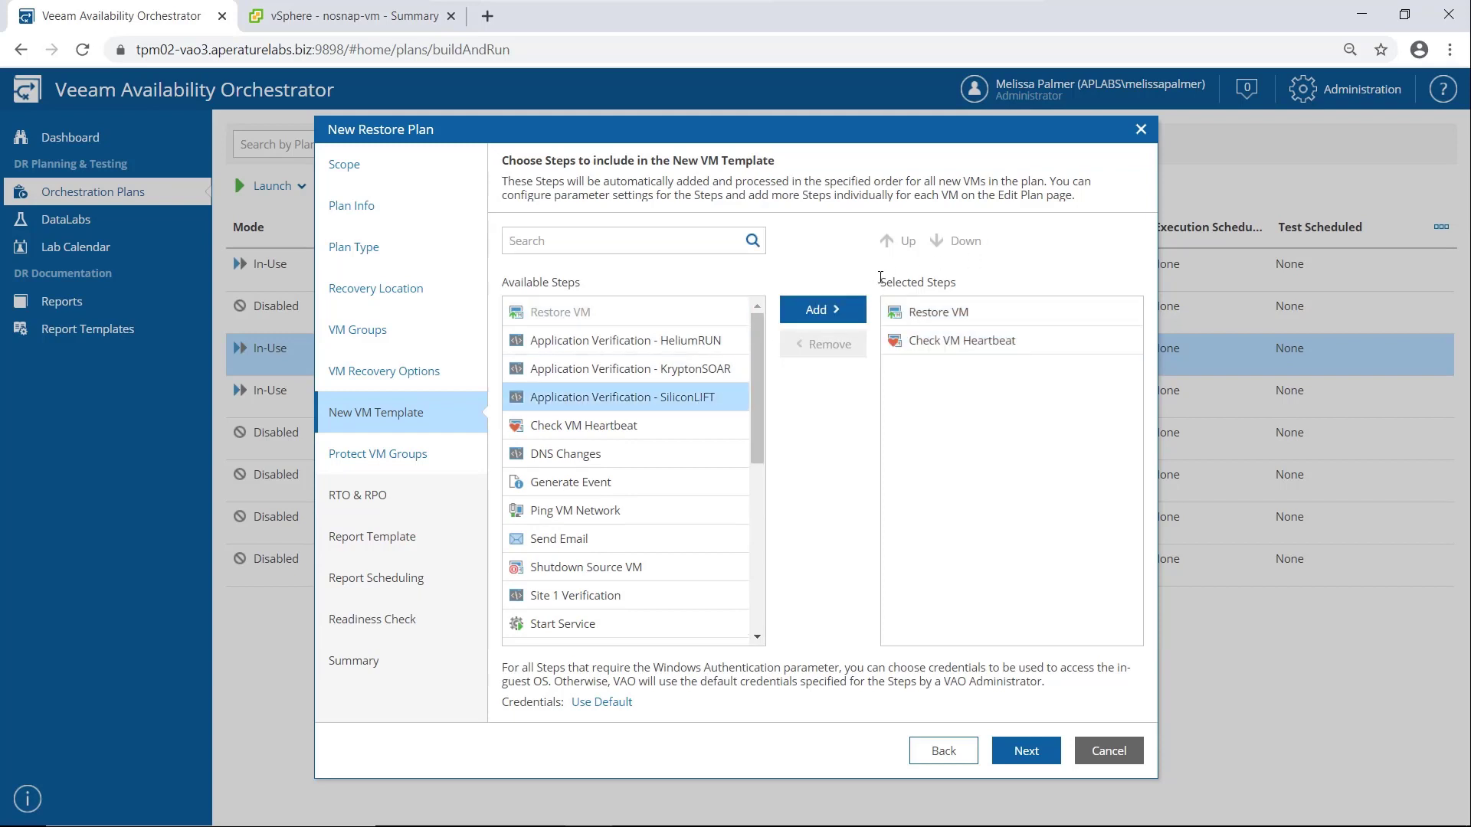
left_click(815, 308)
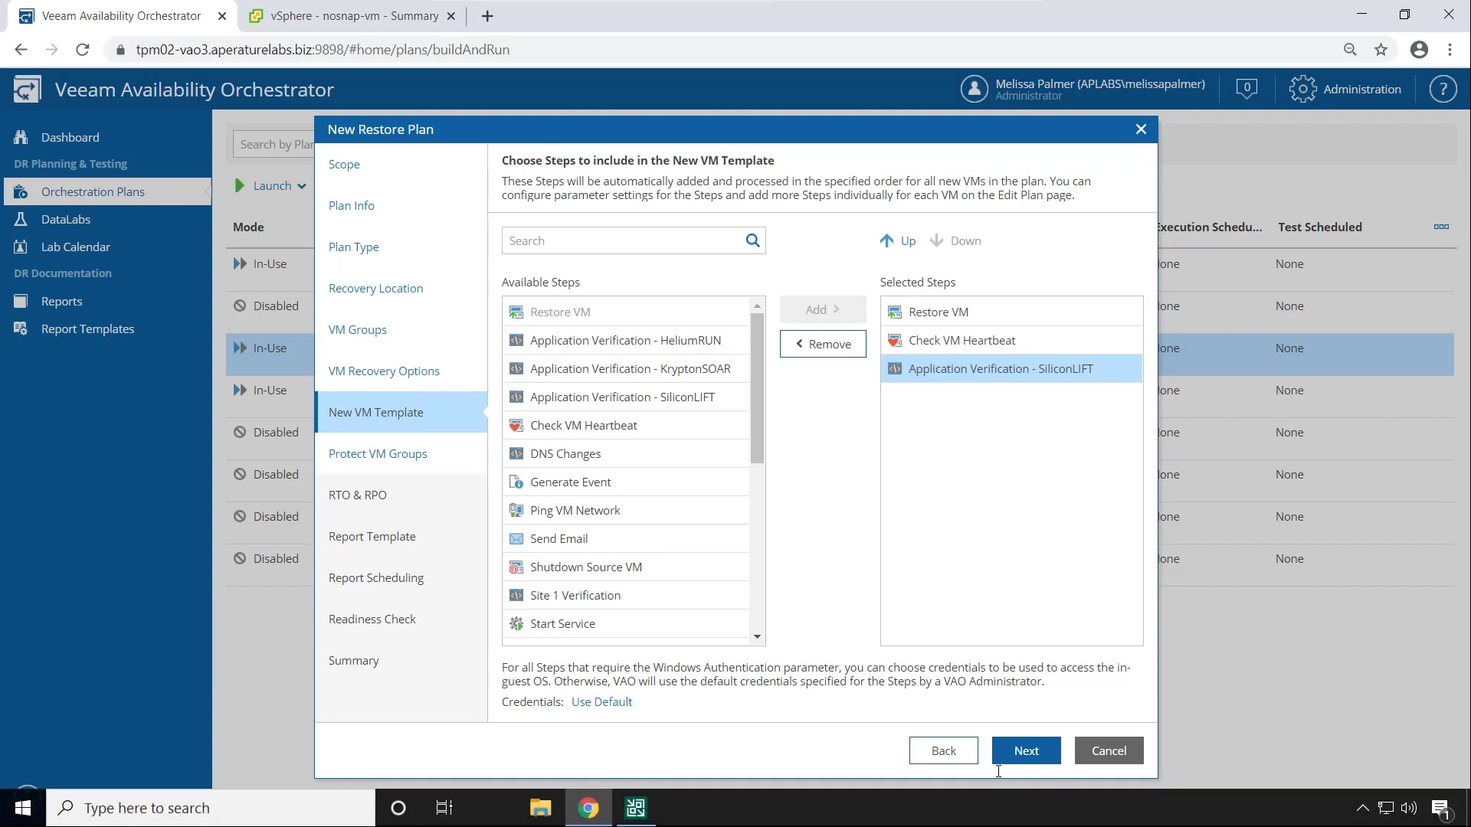
left_click(1014, 749)
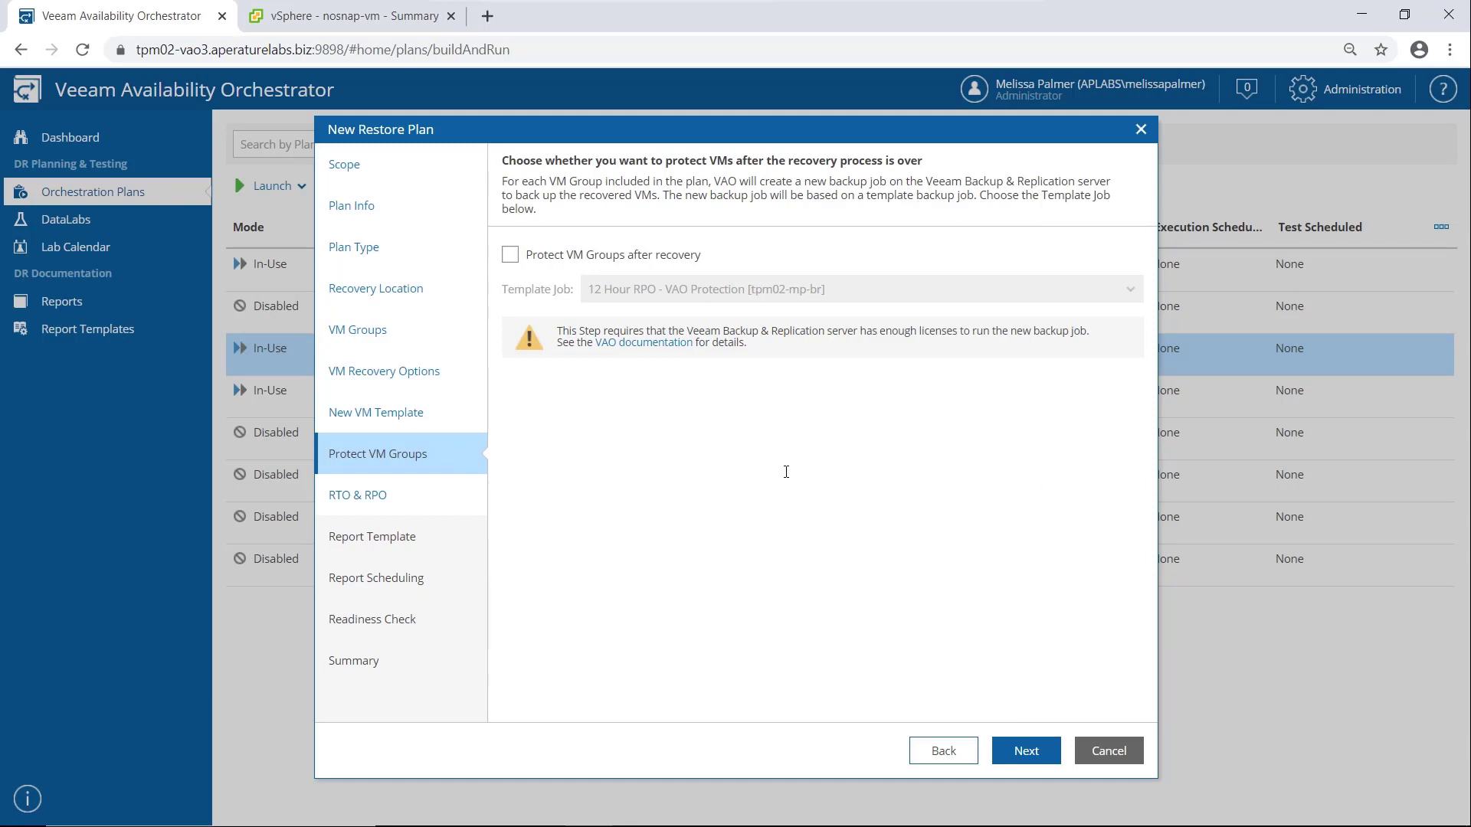
Step: Enable protection of VM groups after recovery with the 24 Hour RPO - VAO Protection template job, and continue to the recovery objectives
left_click(509, 254)
left_click(810, 289)
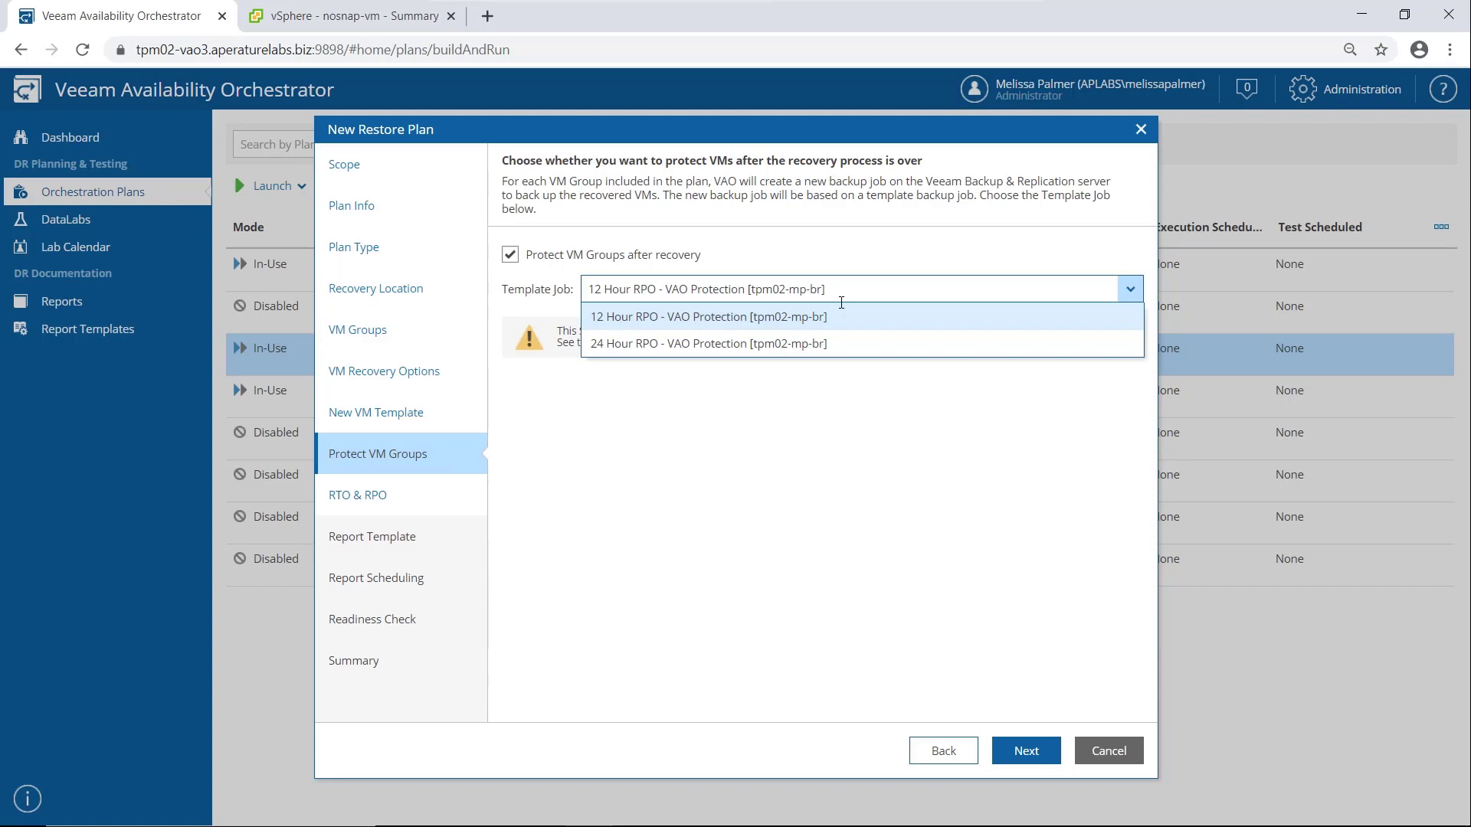
left_click(824, 345)
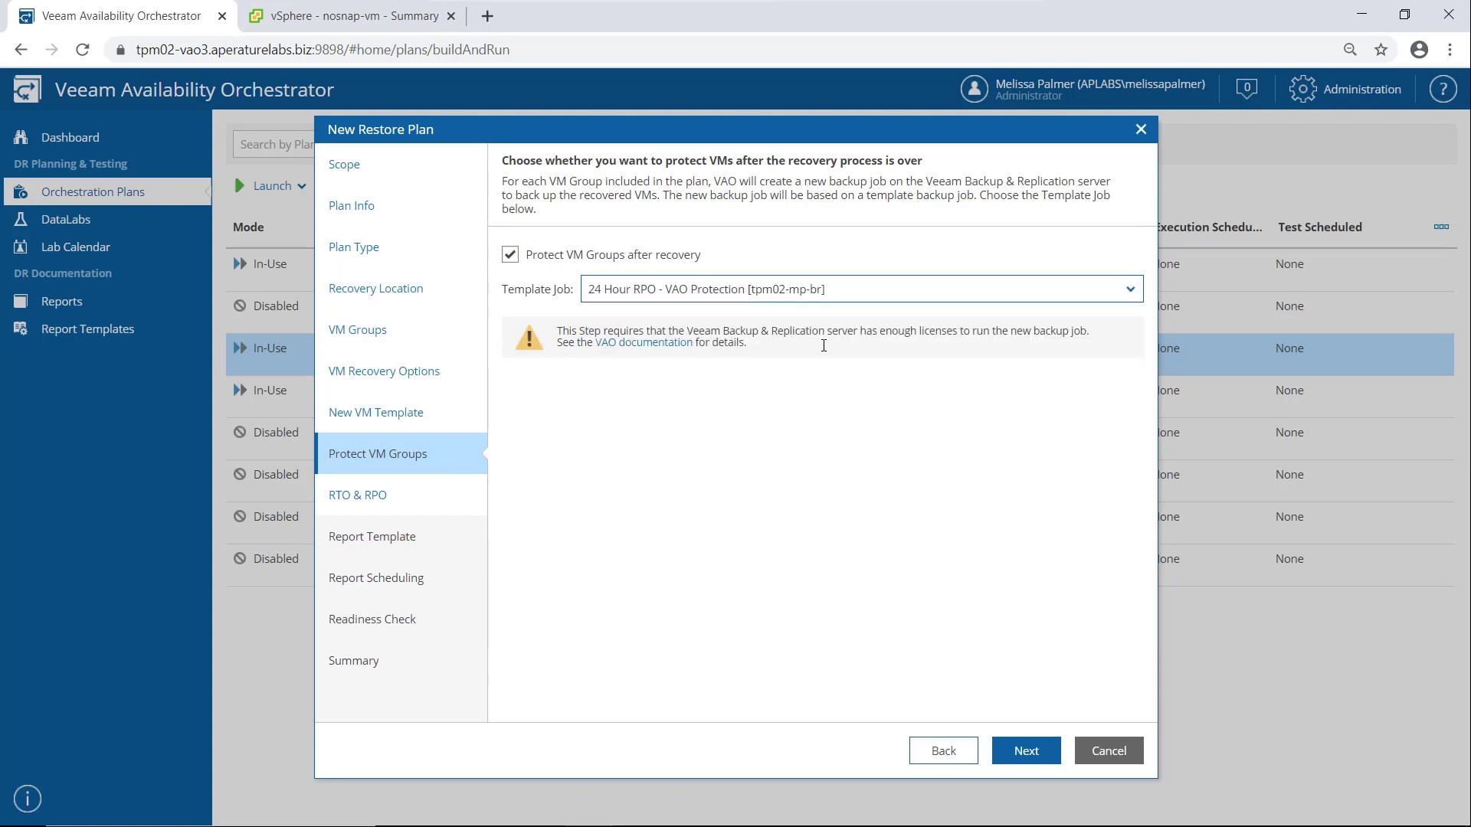
left_click(1038, 739)
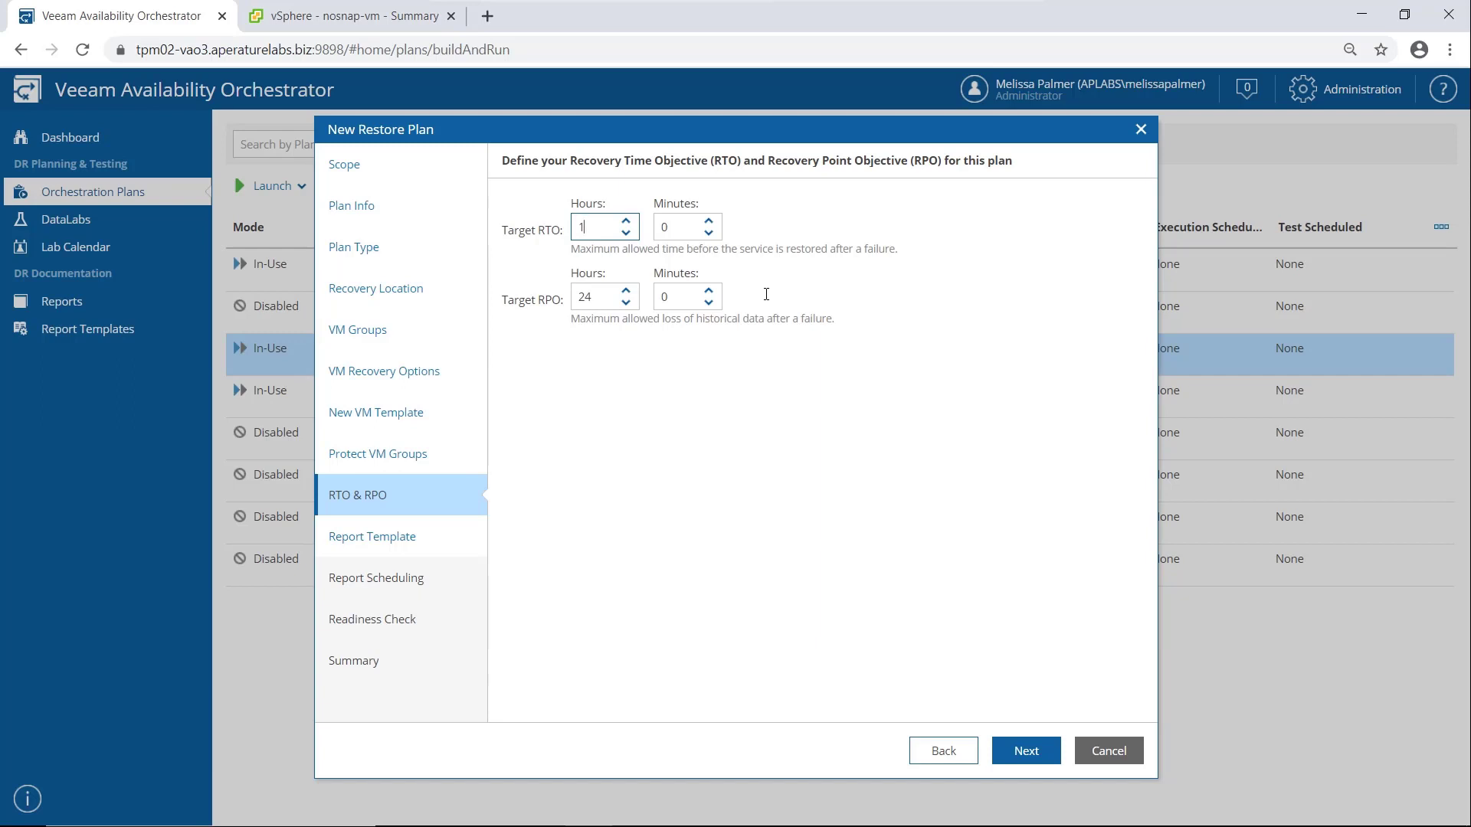
Step: Accept the 1-hour RTO and 24-hour RPO, the Veeam Default Template – vMiss in PDF format, and daily reporting at 7:00 AM and 8:00 AM
left_click(1025, 751)
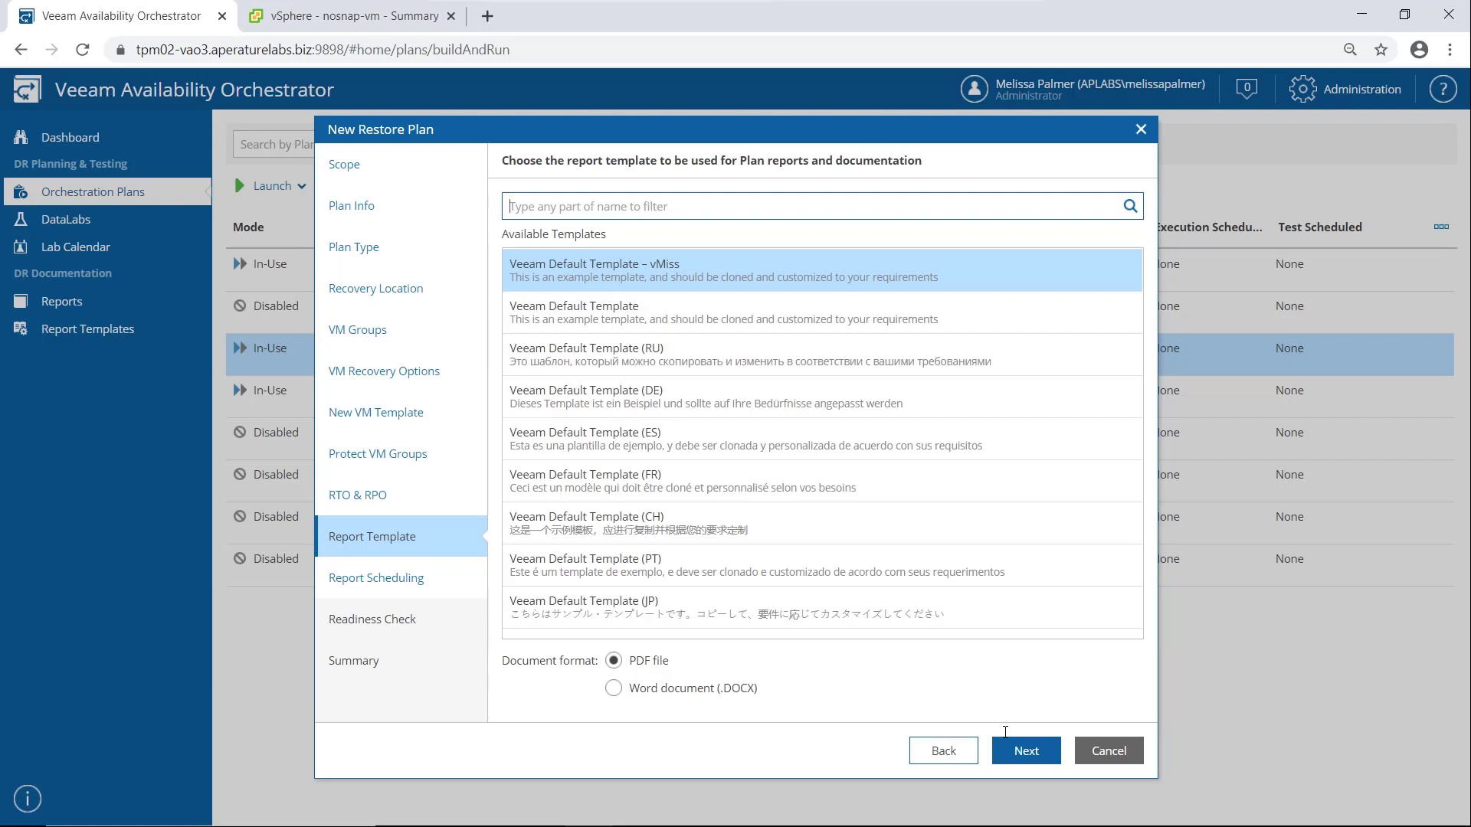
left_click(1014, 742)
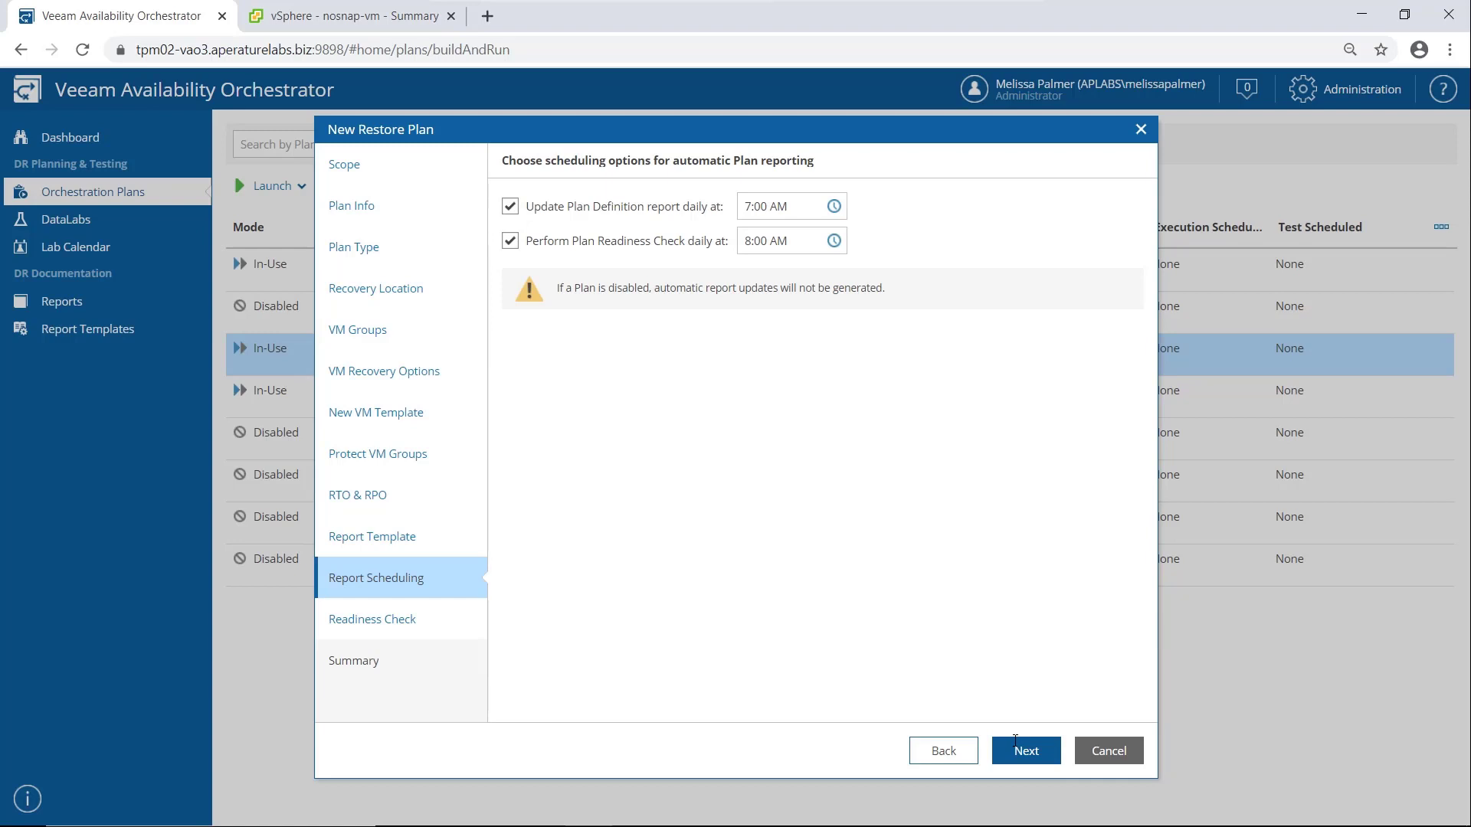
left_click(1014, 742)
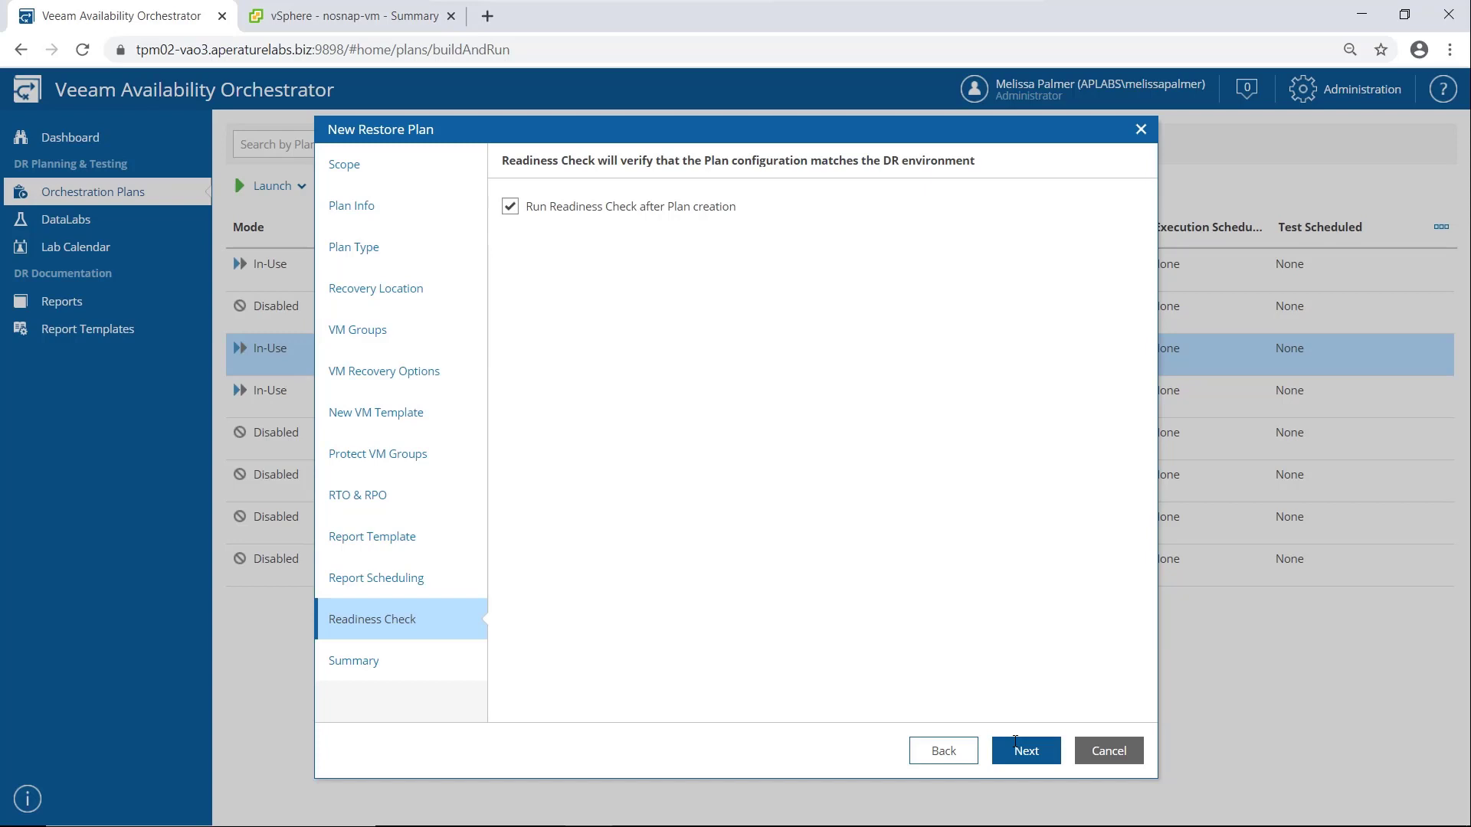
Step: Keep the readiness check after plan creation enabled, finish creating the restore plan, and select Demo in the plan list
left_click(1015, 741)
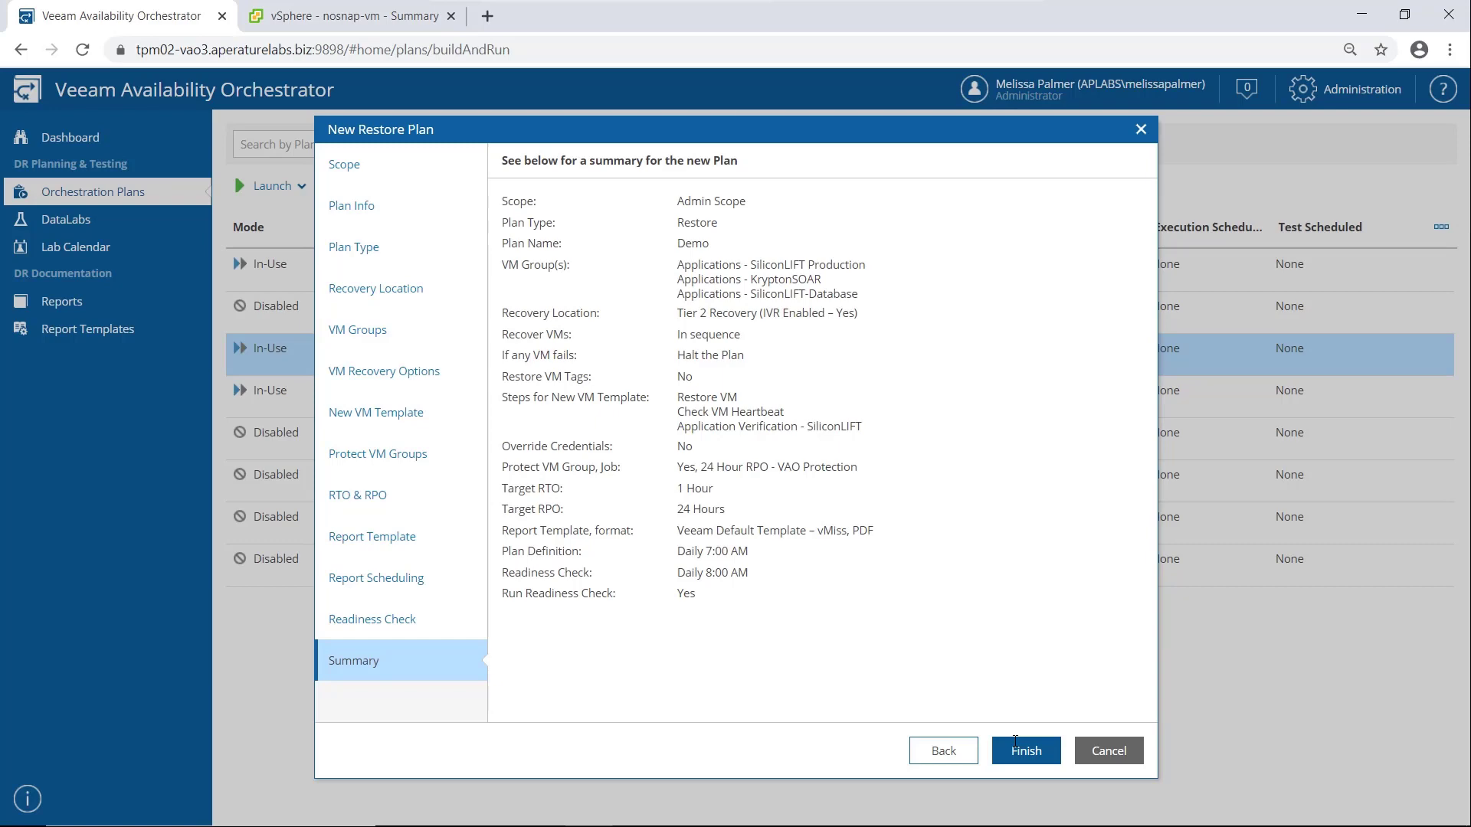
left_click(1015, 741)
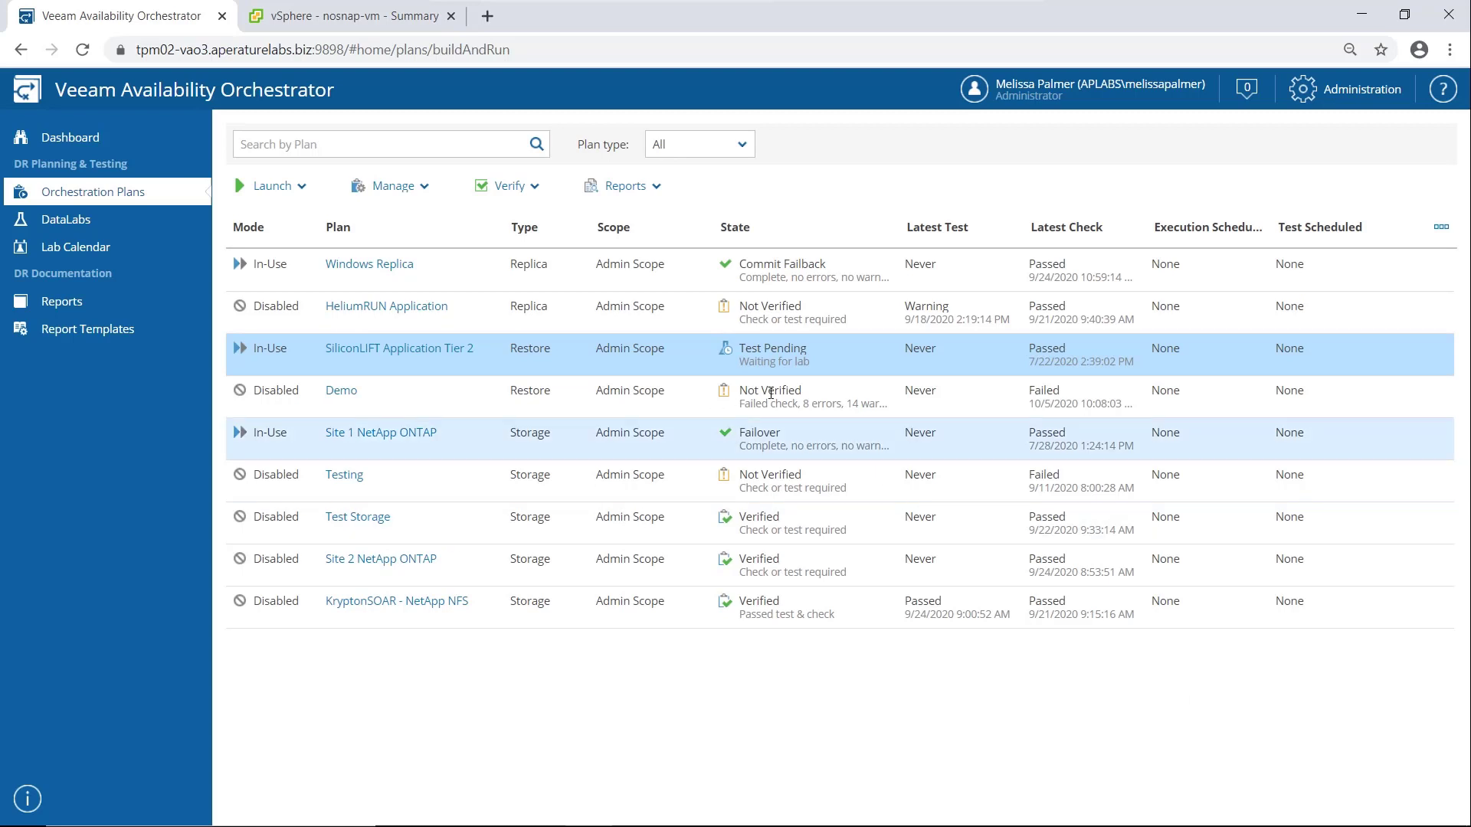
left_click(807, 405)
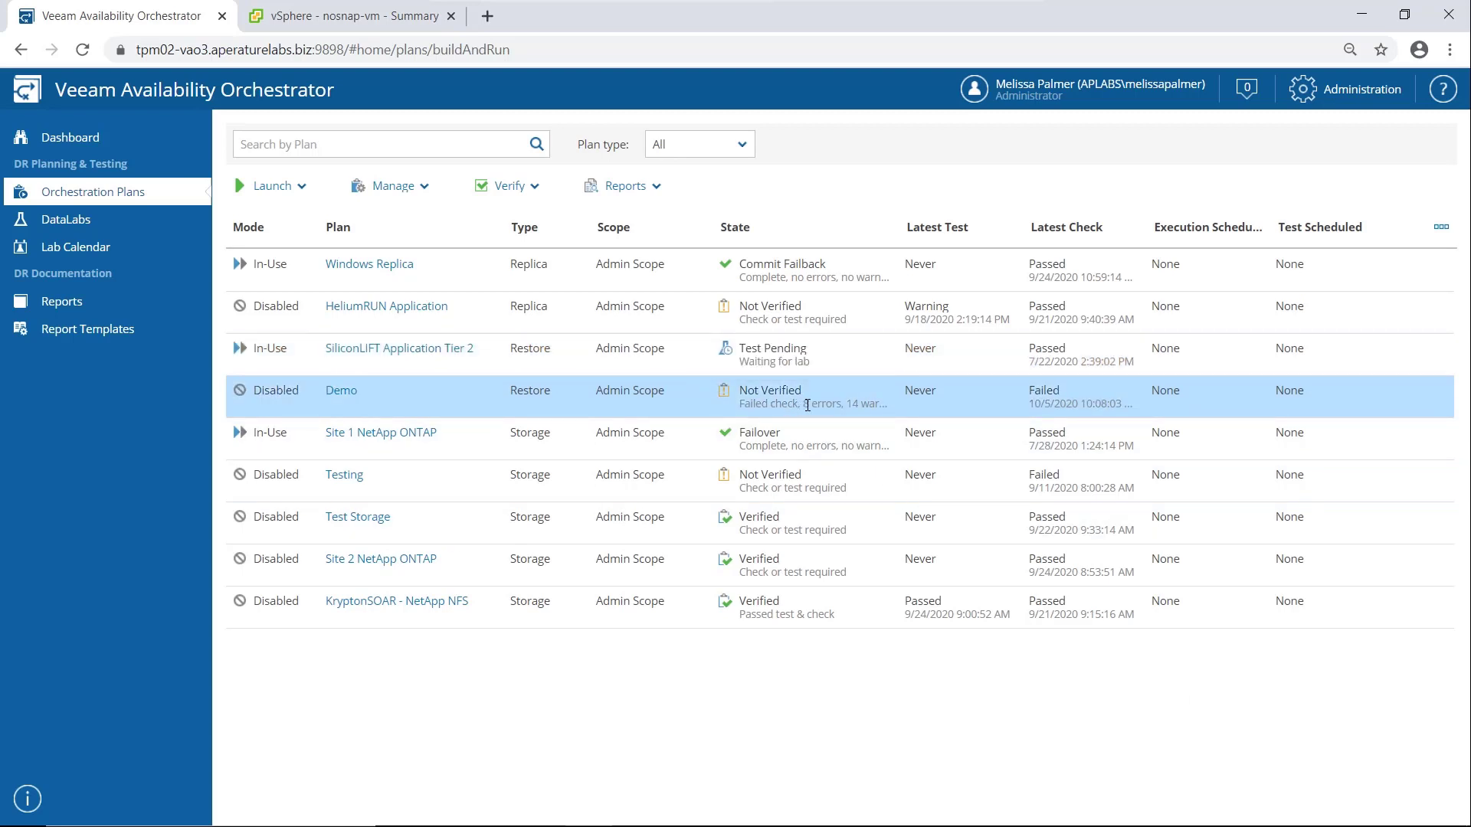